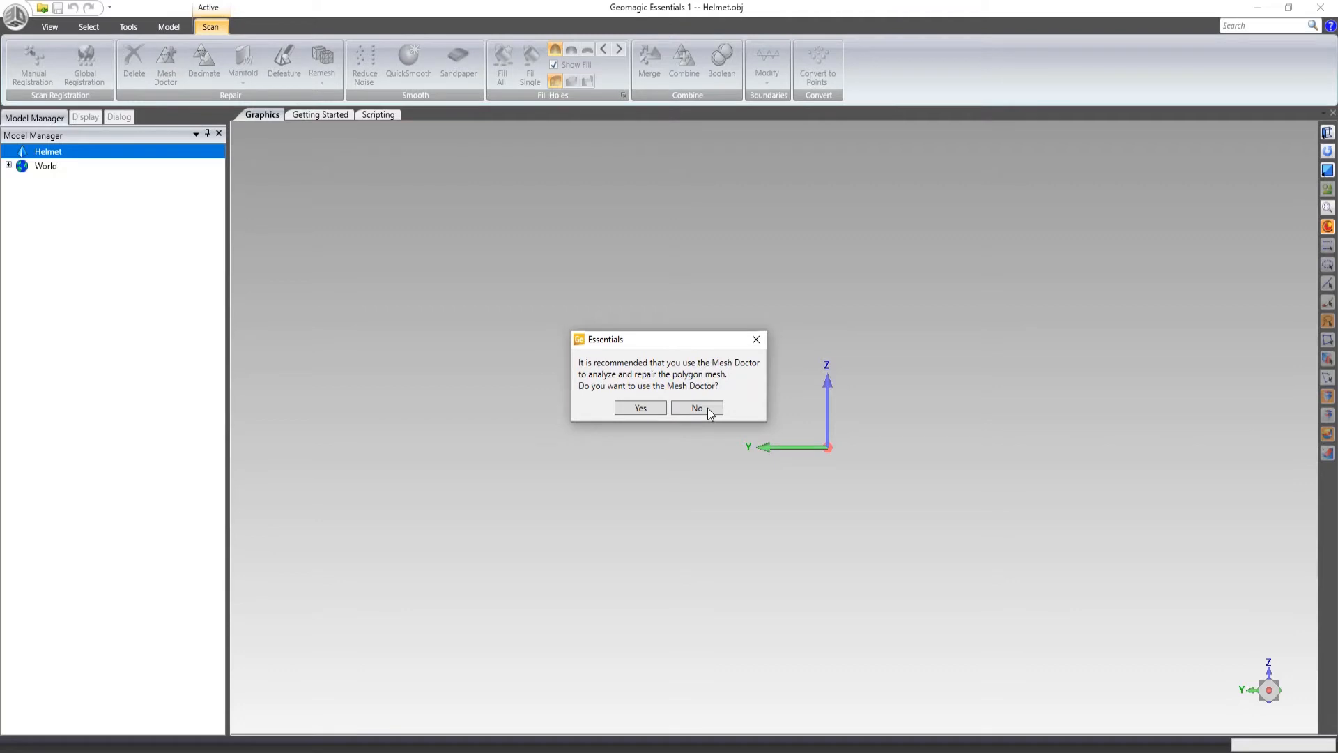
- Decline the Mesh Doctor analysis offered for the imported helmet mesh
{"action": "left_click", "coordinate": [698, 408]}
{"action": "scroll", "coordinate": [753, 474], "scroll_direction": "down", "scroll_amount": 3}
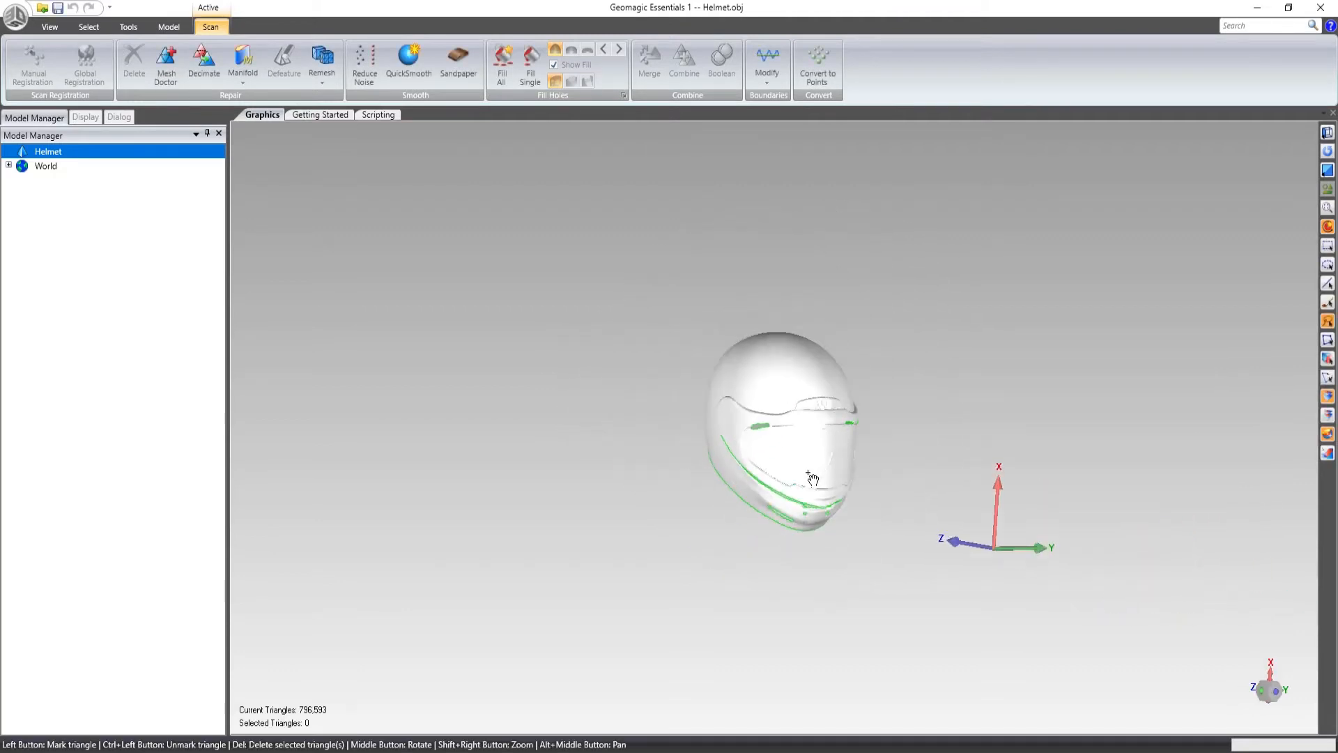
{"action": "scroll", "coordinate": [761, 456], "scroll_direction": "up", "scroll_amount": 4}
{"action": "scroll", "coordinate": [726, 412], "scroll_direction": "up", "scroll_amount": 4}
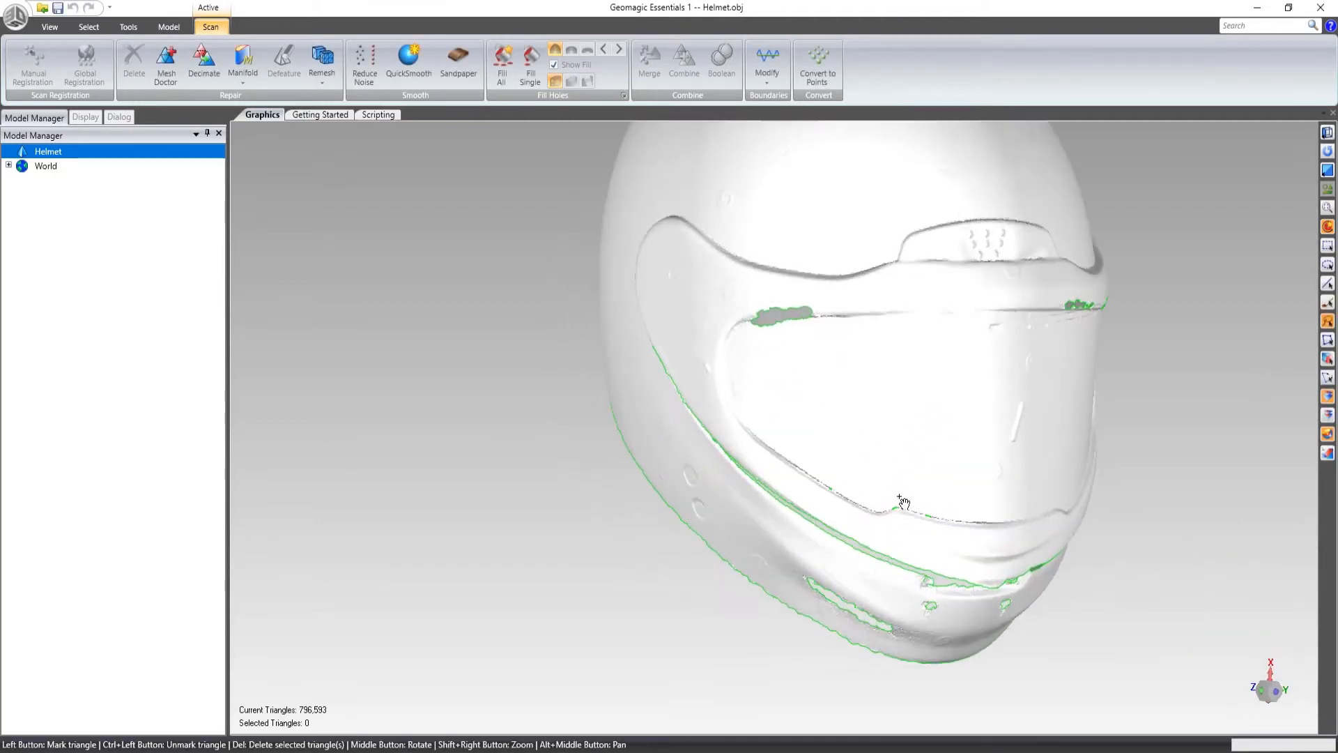
- Turn off the custom texture display so the helmet mesh shows in its plain shading
{"action": "left_click", "coordinate": [119, 118]}
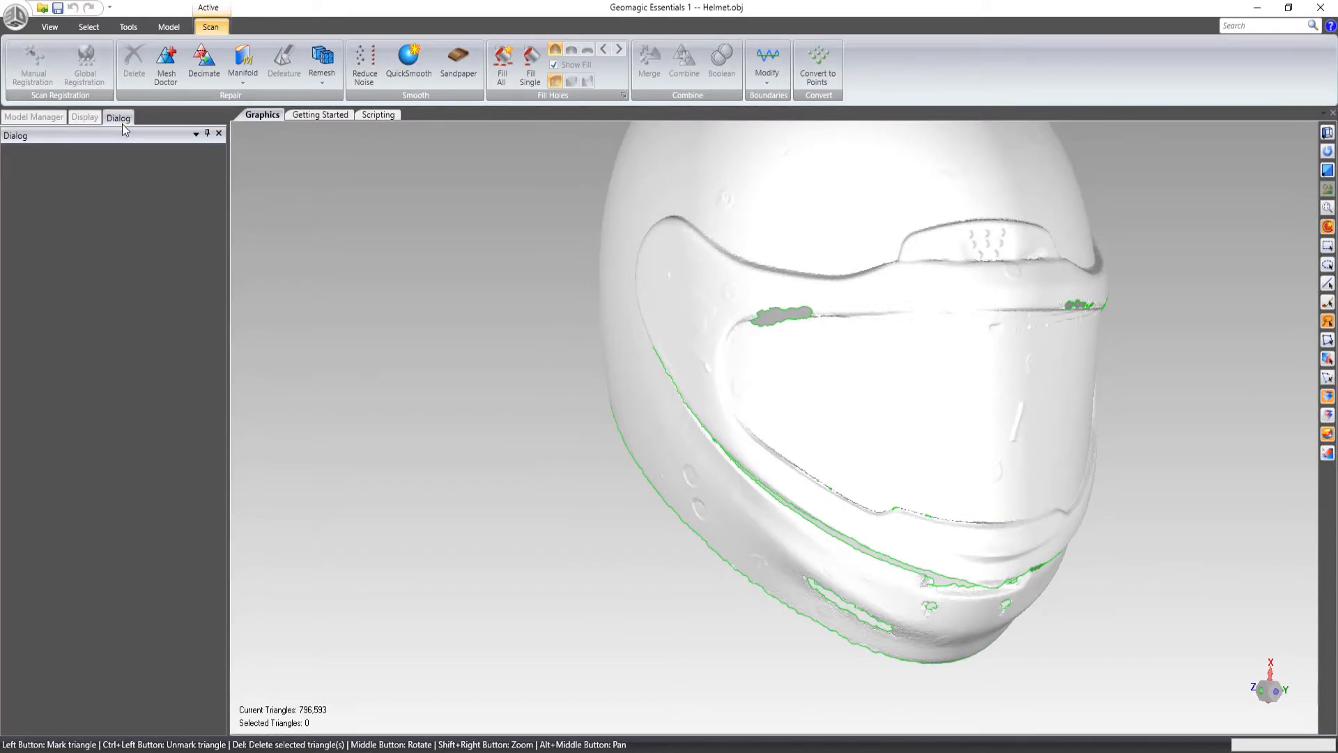
{"action": "left_click", "coordinate": [85, 118]}
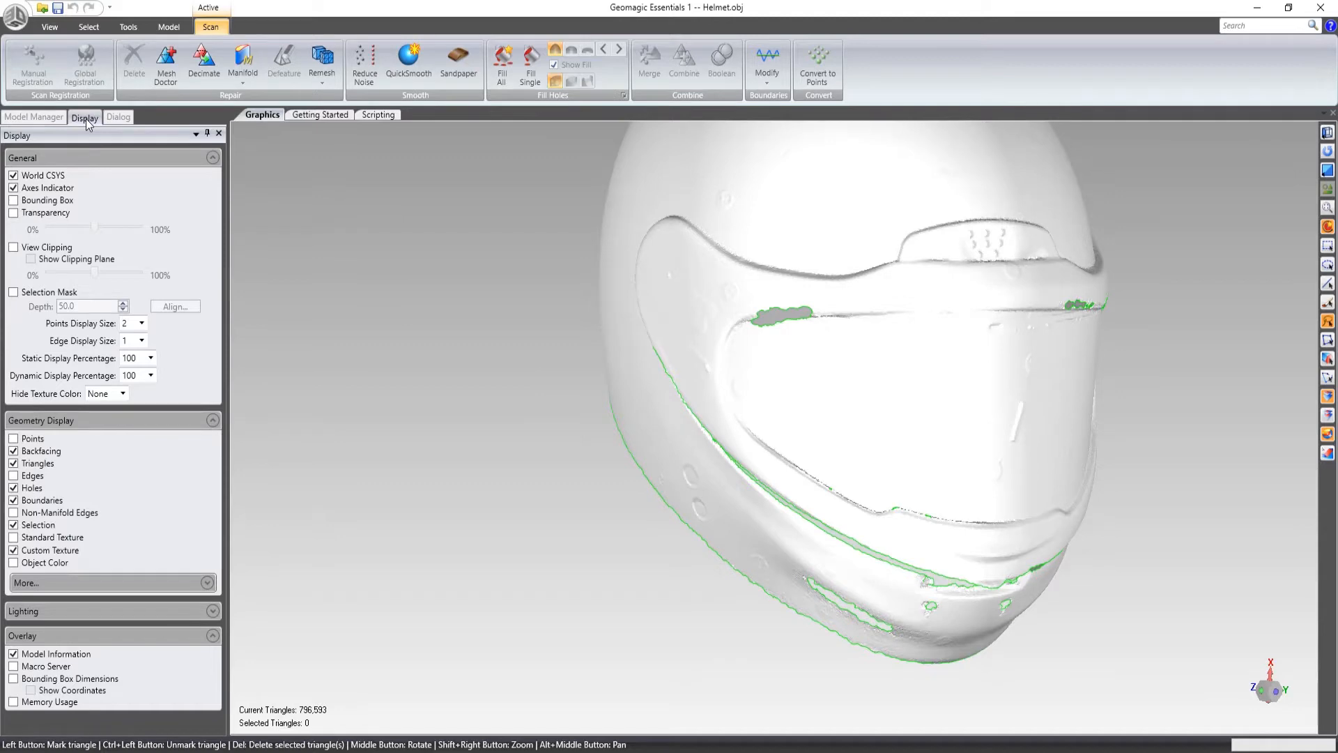
{"action": "left_click", "coordinate": [50, 554]}
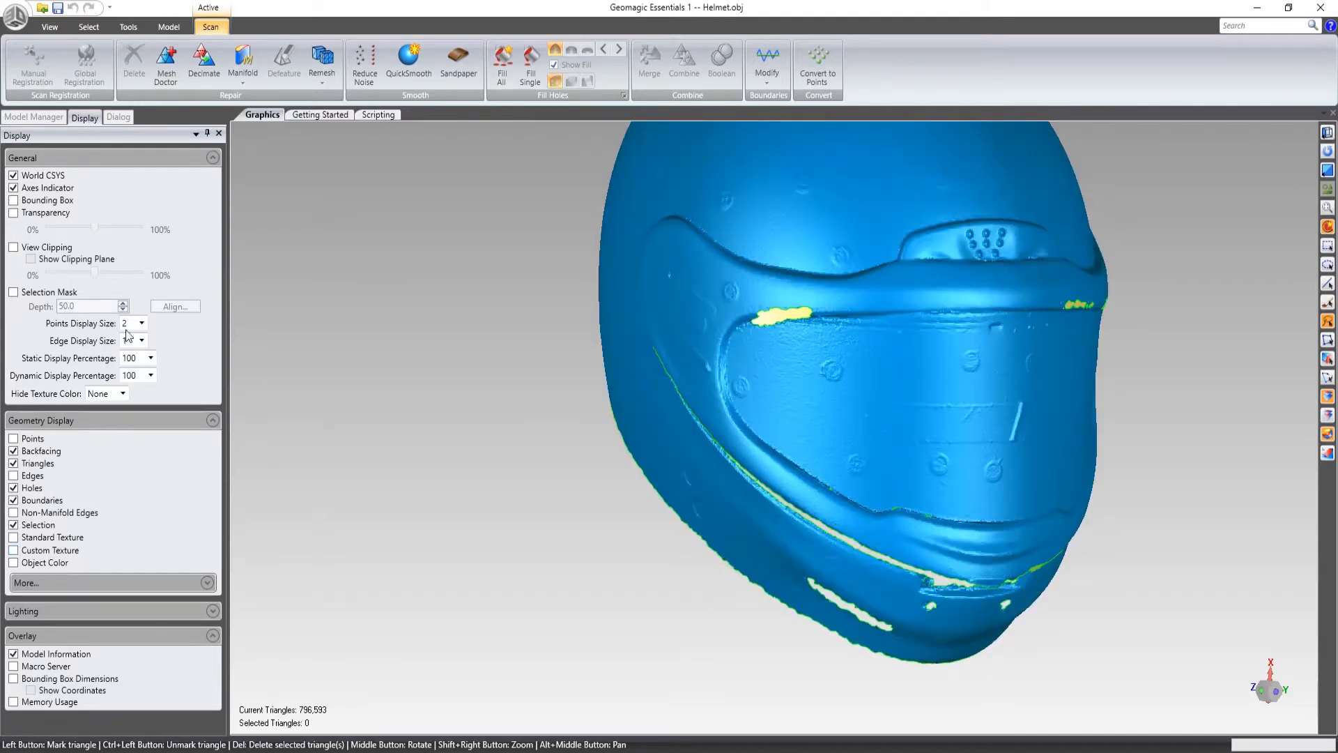
{"action": "left_click", "coordinate": [55, 118]}
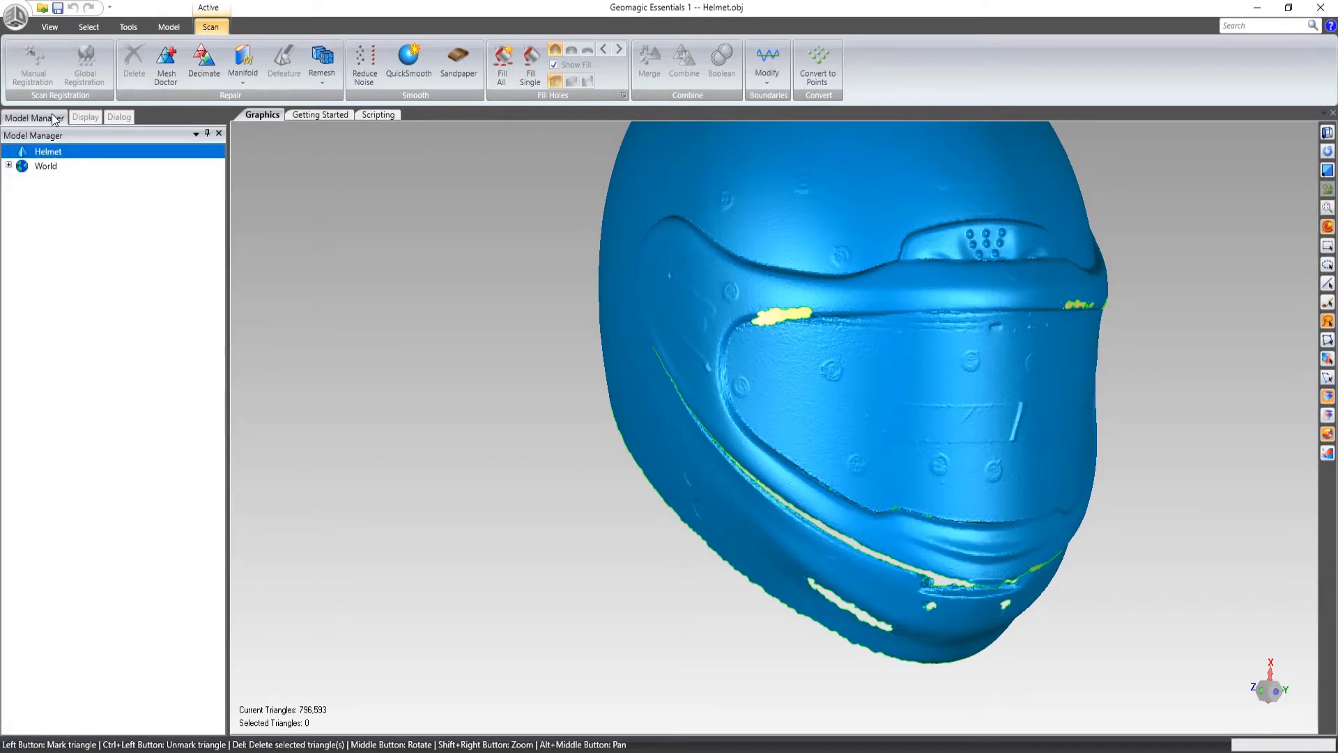
- Repair the helmet mesh with Mesh Doctor, using the default automatic repair and analysis checks
{"action": "left_click", "coordinate": [167, 64]}
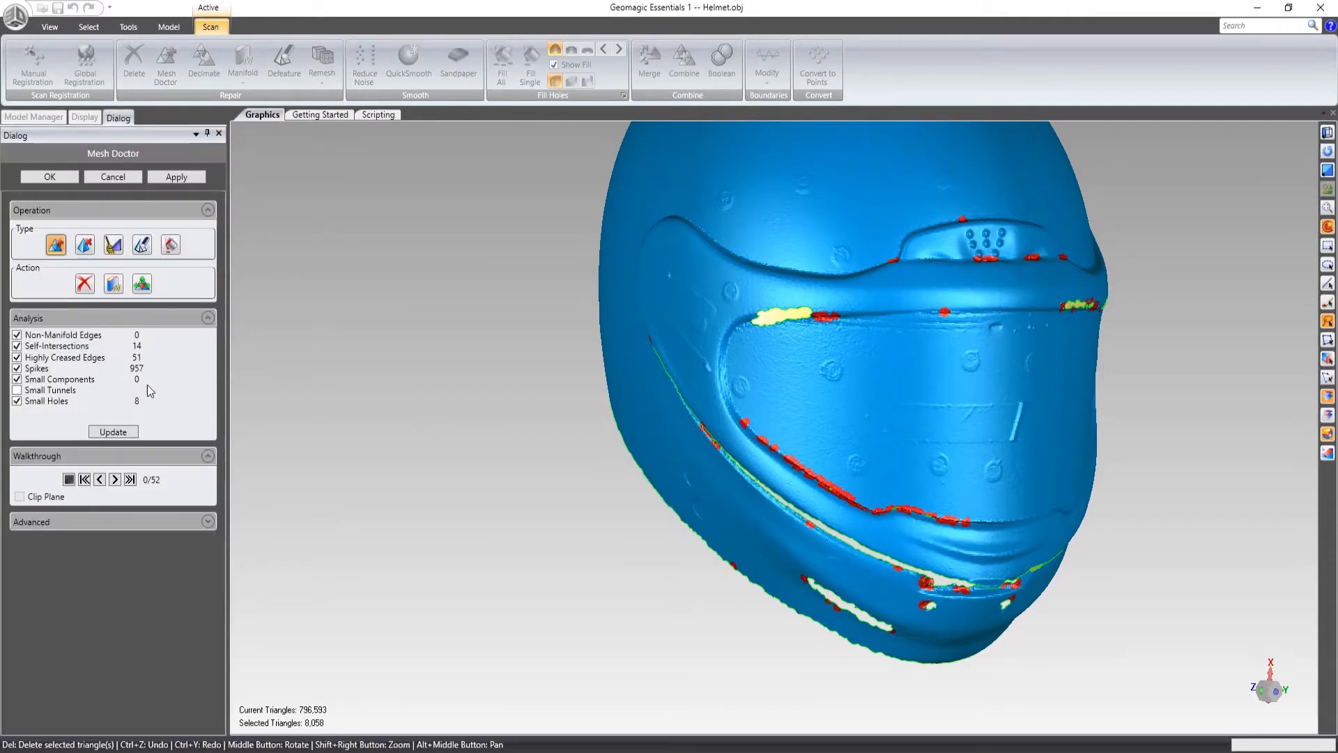
{"action": "left_click", "coordinate": [185, 179]}
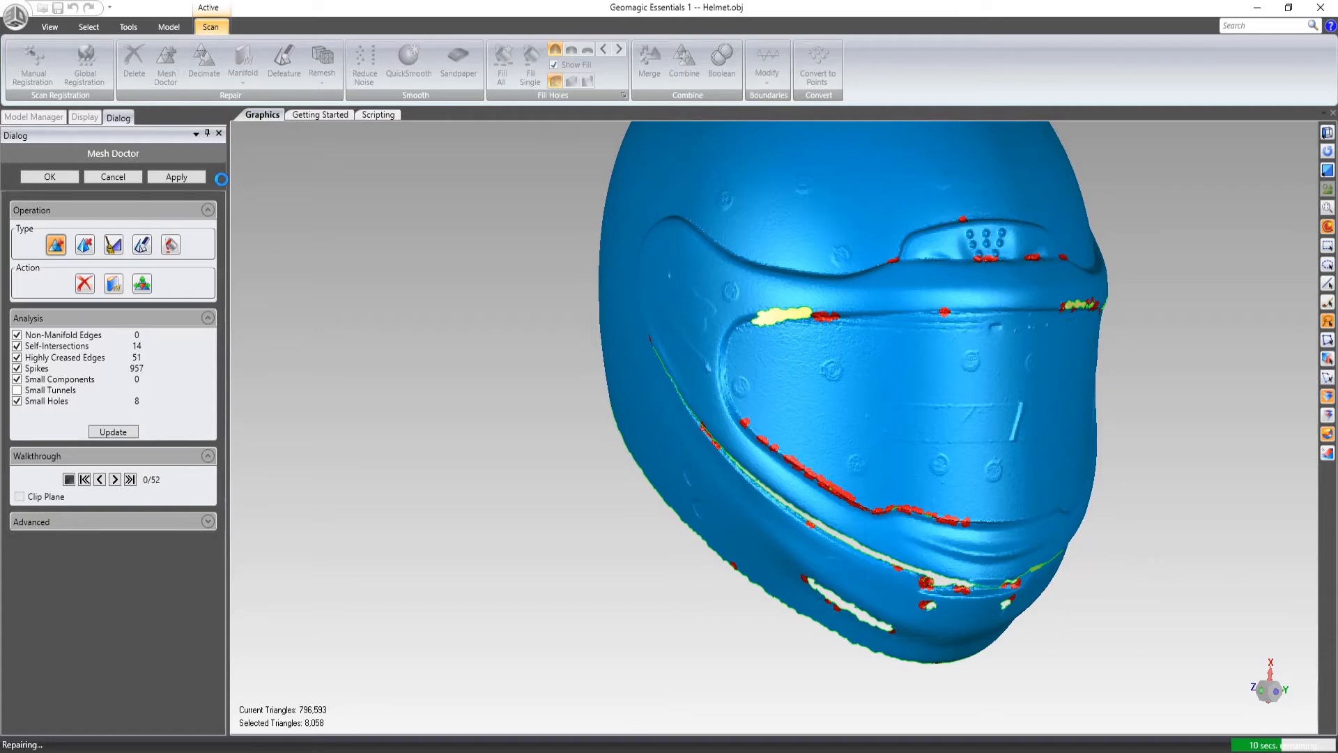
{"action": "left_click", "coordinate": [50, 179]}
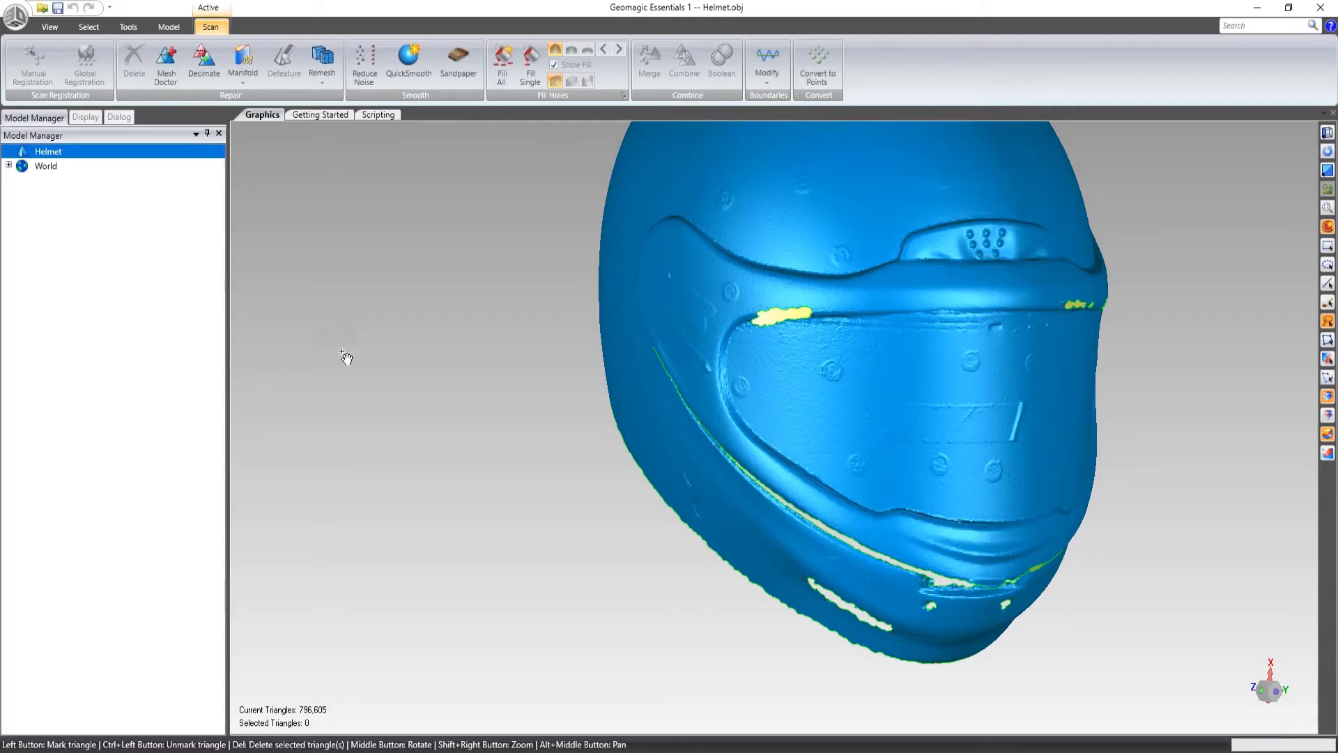
- Create a Circle feature from the complete natural boundary of the helmet's bottom opening, with Fit Cylinder on and a 0.0 mm offset
{"action": "scroll", "coordinate": [516, 326], "scroll_direction": "down", "scroll_amount": 1}
{"action": "scroll", "coordinate": [519, 323], "scroll_direction": "up", "scroll_amount": 2}
{"action": "scroll", "coordinate": [548, 315], "scroll_direction": "down", "scroll_amount": 1}
{"action": "middle_click_drag", "start_coordinate": [548, 317], "coordinate": [474, 388], "text": "alt"}
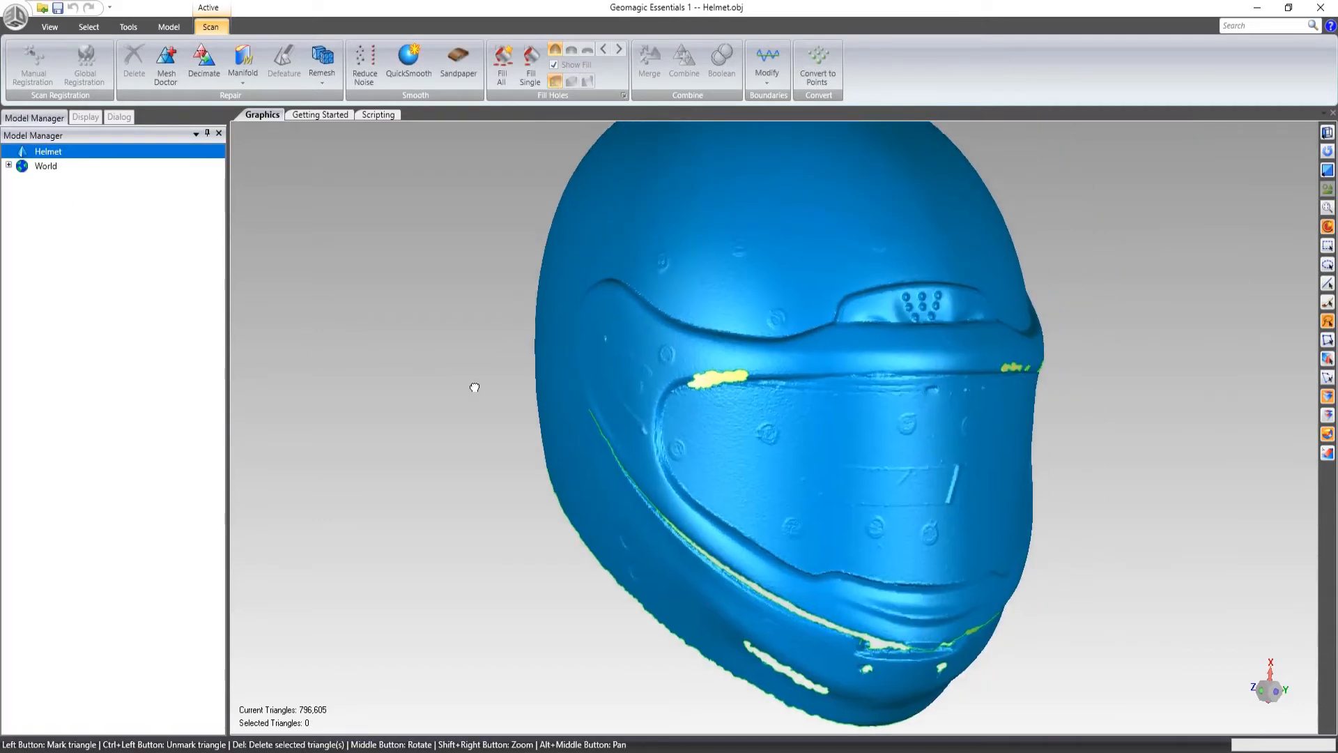
{"action": "scroll", "coordinate": [474, 387], "scroll_direction": "up", "scroll_amount": 1}
{"action": "scroll", "coordinate": [609, 573], "scroll_direction": "down", "scroll_amount": 1}
{"action": "middle_click_drag", "start_coordinate": [609, 574], "coordinate": [797, 250]}
{"action": "scroll", "coordinate": [799, 248], "scroll_direction": "up", "scroll_amount": 1}
{"action": "scroll", "coordinate": [591, 604], "scroll_direction": "down", "scroll_amount": 1}
{"action": "middle_click_drag", "start_coordinate": [592, 603], "coordinate": [729, 443], "text": "alt"}
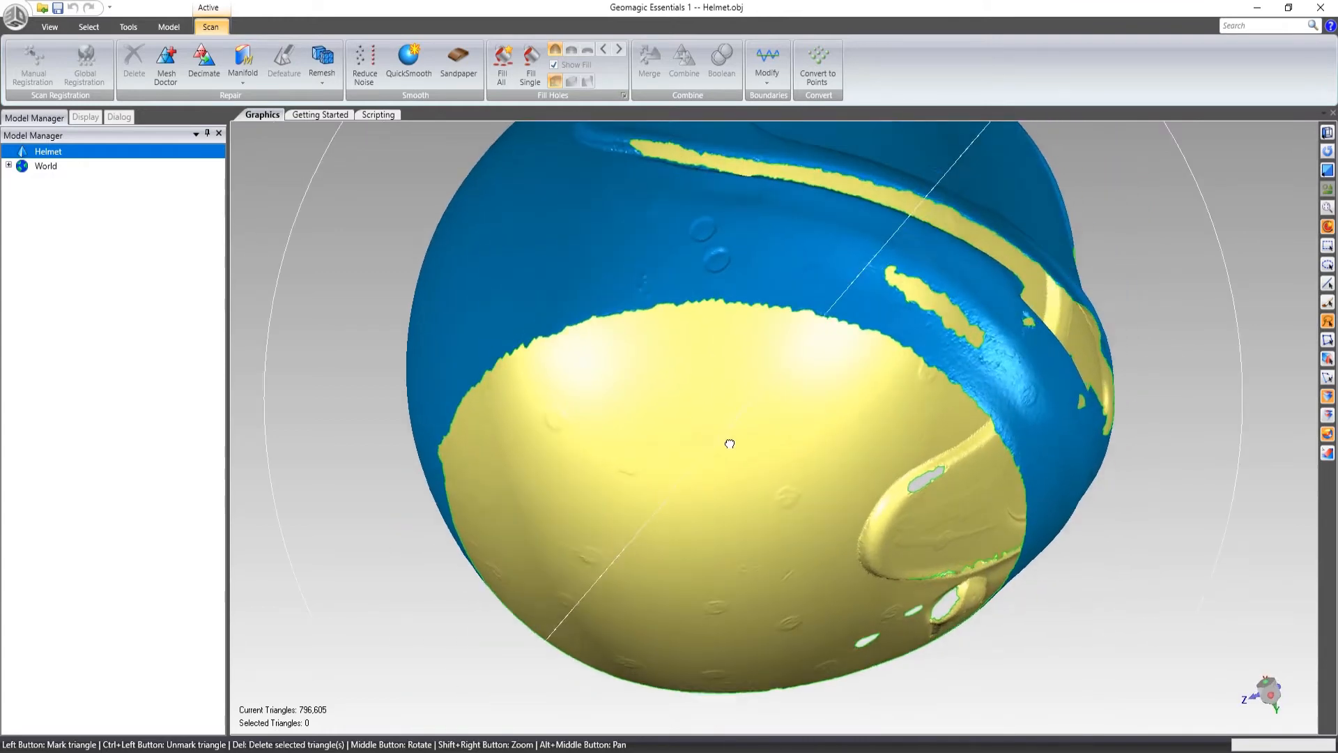
{"action": "left_click", "coordinate": [169, 26]}
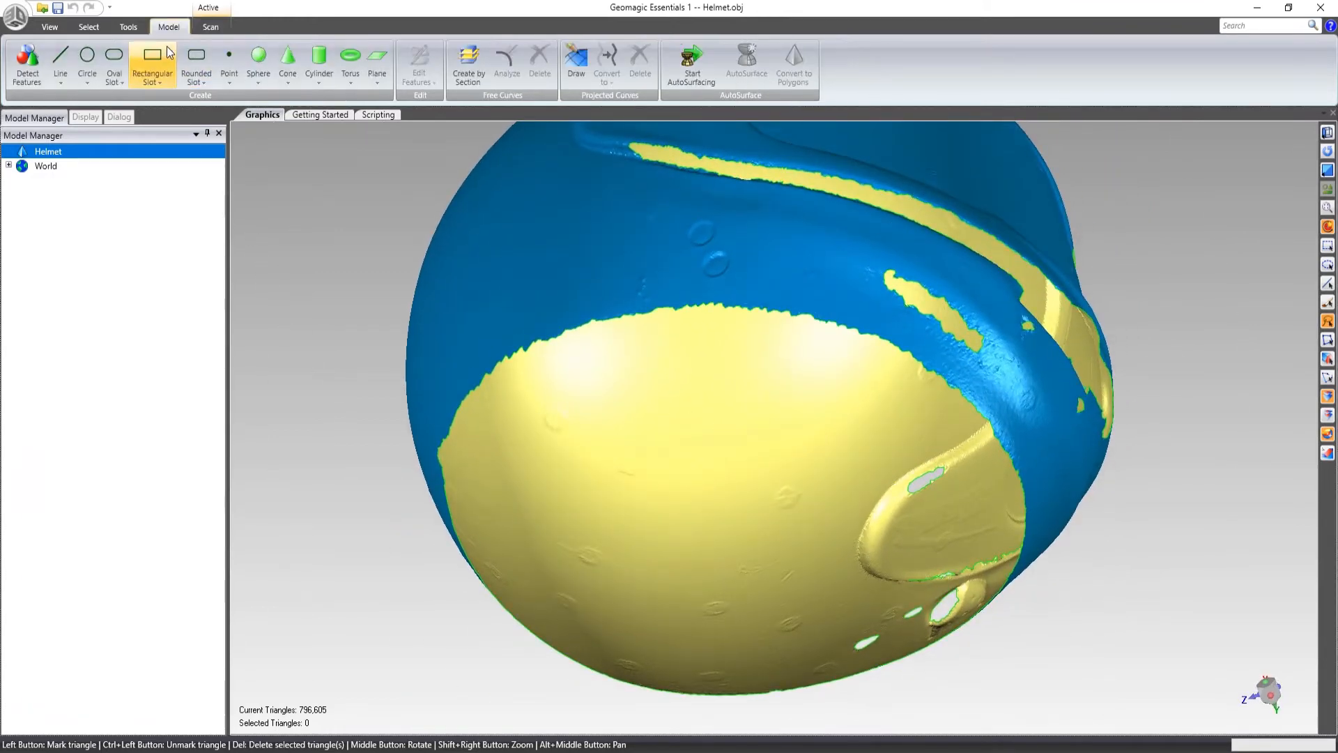
{"action": "left_click", "coordinate": [95, 78]}
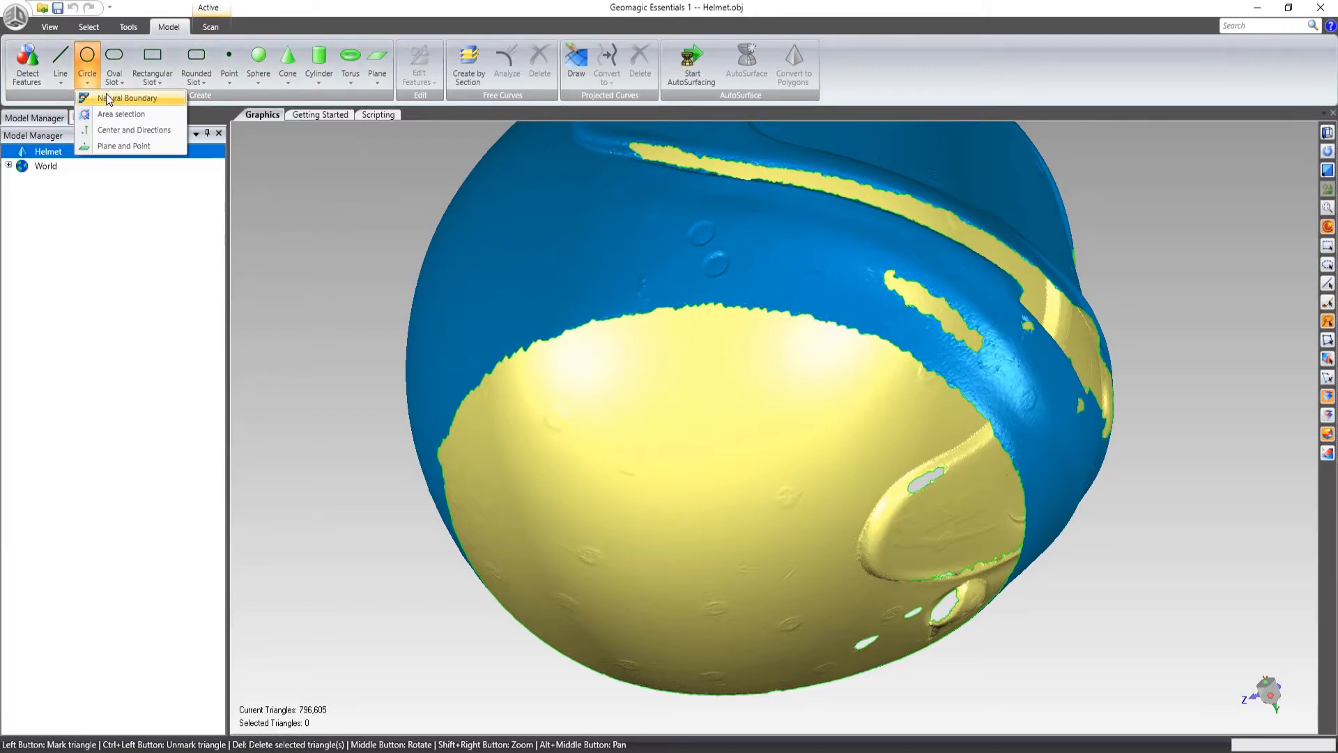
{"action": "left_click", "coordinate": [111, 103]}
{"action": "left_click", "coordinate": [522, 355]}
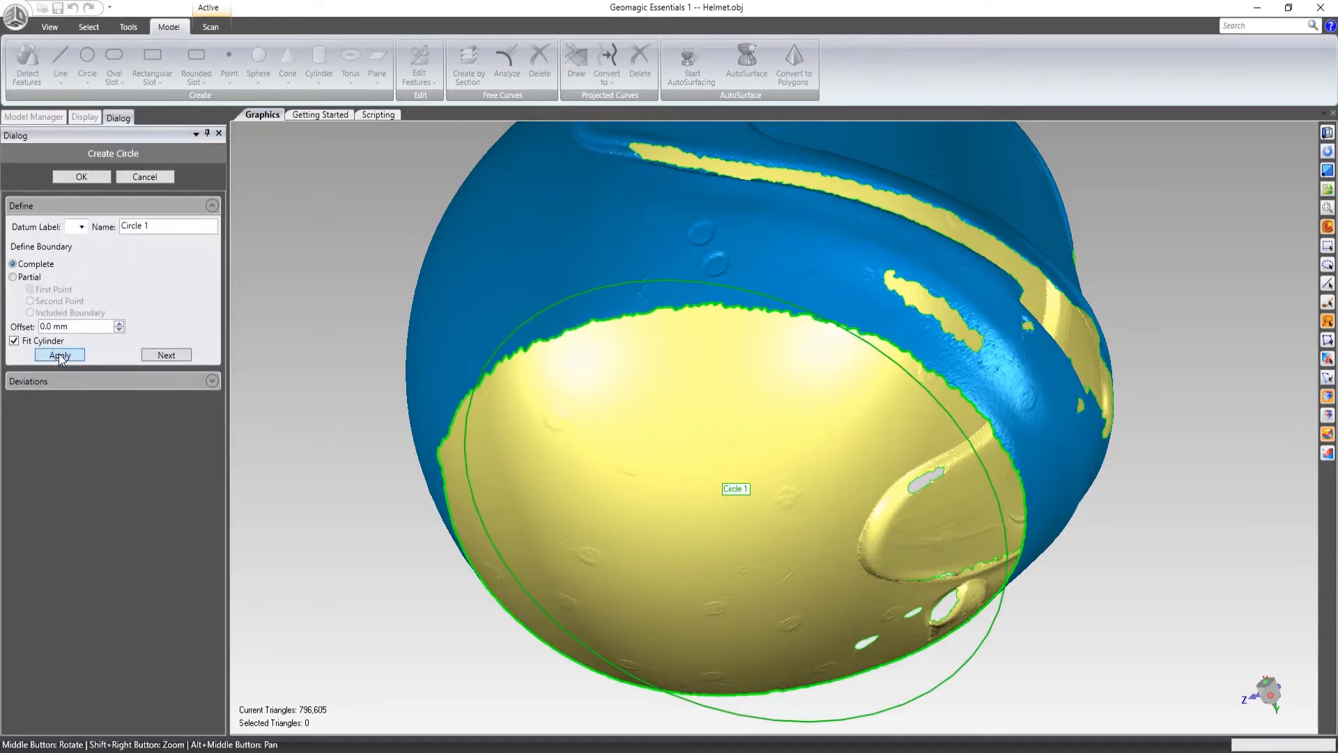
{"action": "left_click", "coordinate": [91, 179]}
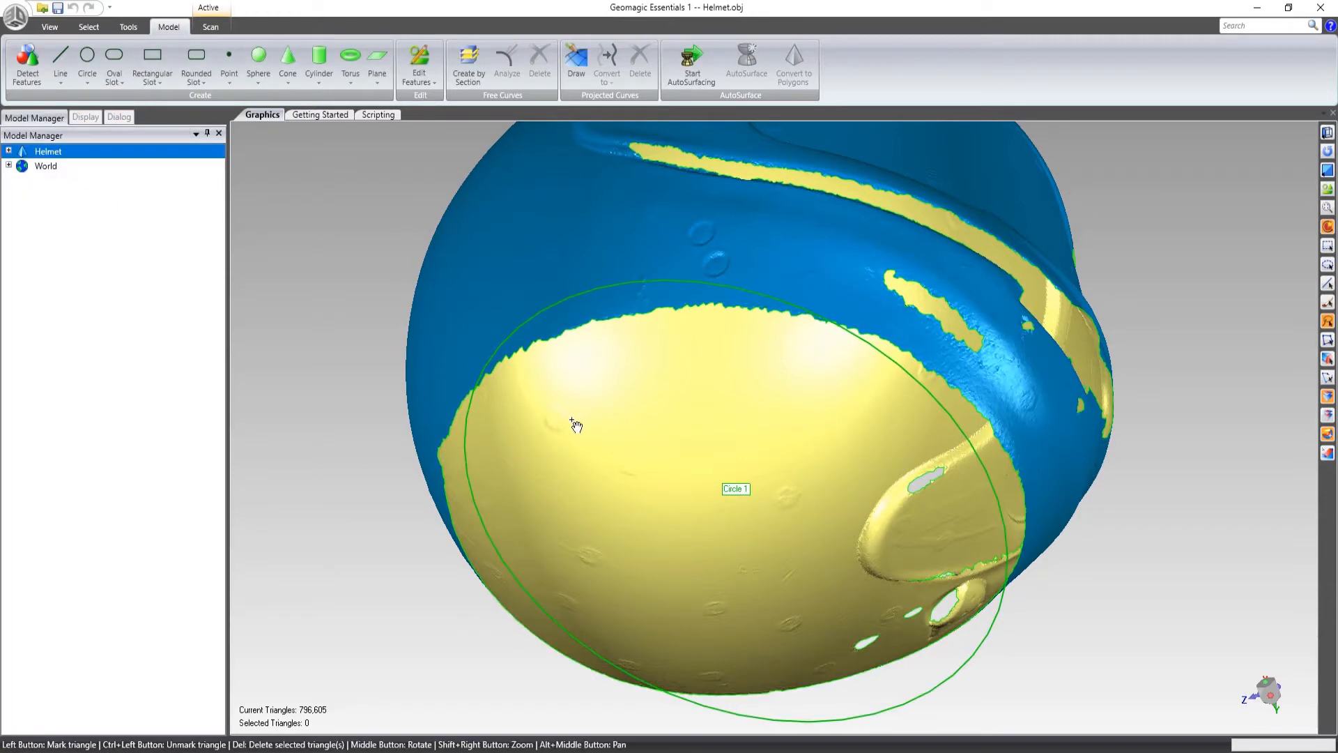
- Create a plane perpendicular to the Circle 1 axis through a point picked on the helmet just above its bottom edge
{"action": "scroll", "coordinate": [660, 513], "scroll_direction": "down", "scroll_amount": 3}
{"action": "middle_click_drag", "start_coordinate": [649, 380], "coordinate": [700, 493], "text": "alt"}
{"action": "middle_click_drag", "start_coordinate": [693, 291], "coordinate": [720, 406], "text": "alt"}
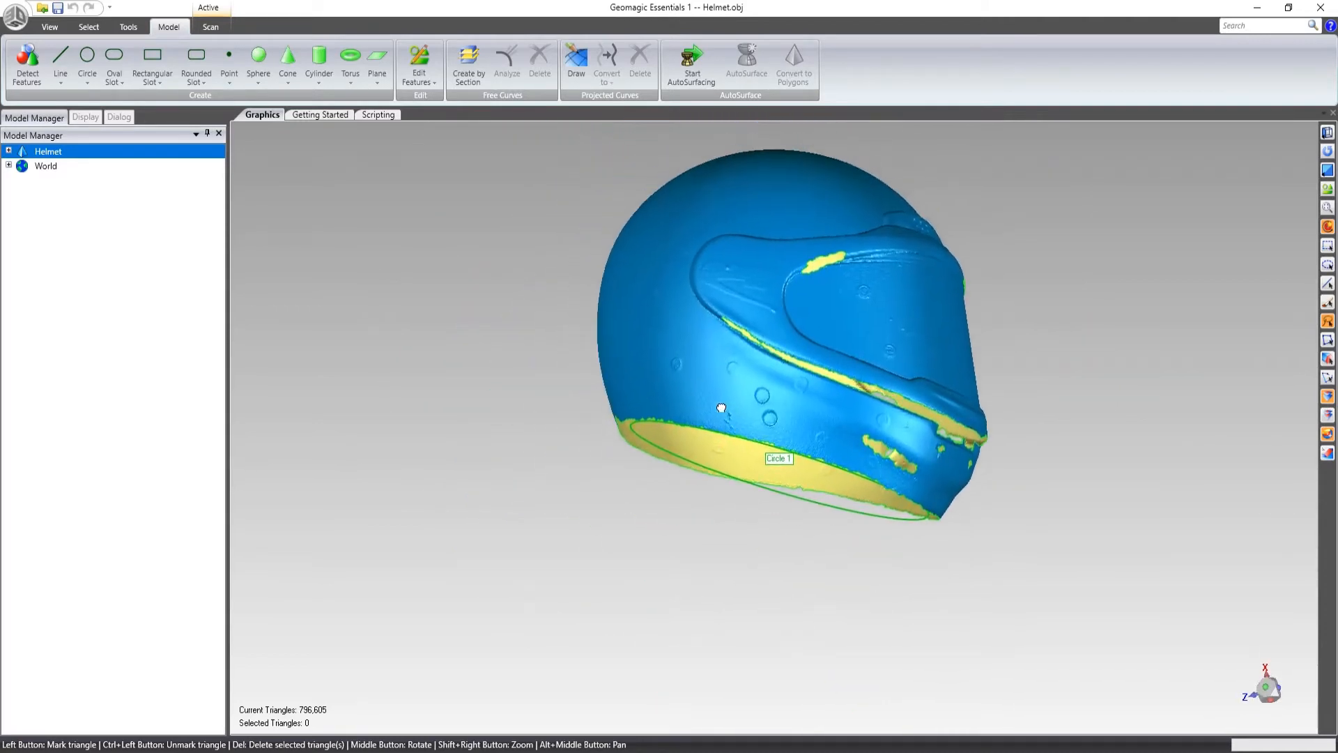
{"action": "left_click", "coordinate": [381, 79]}
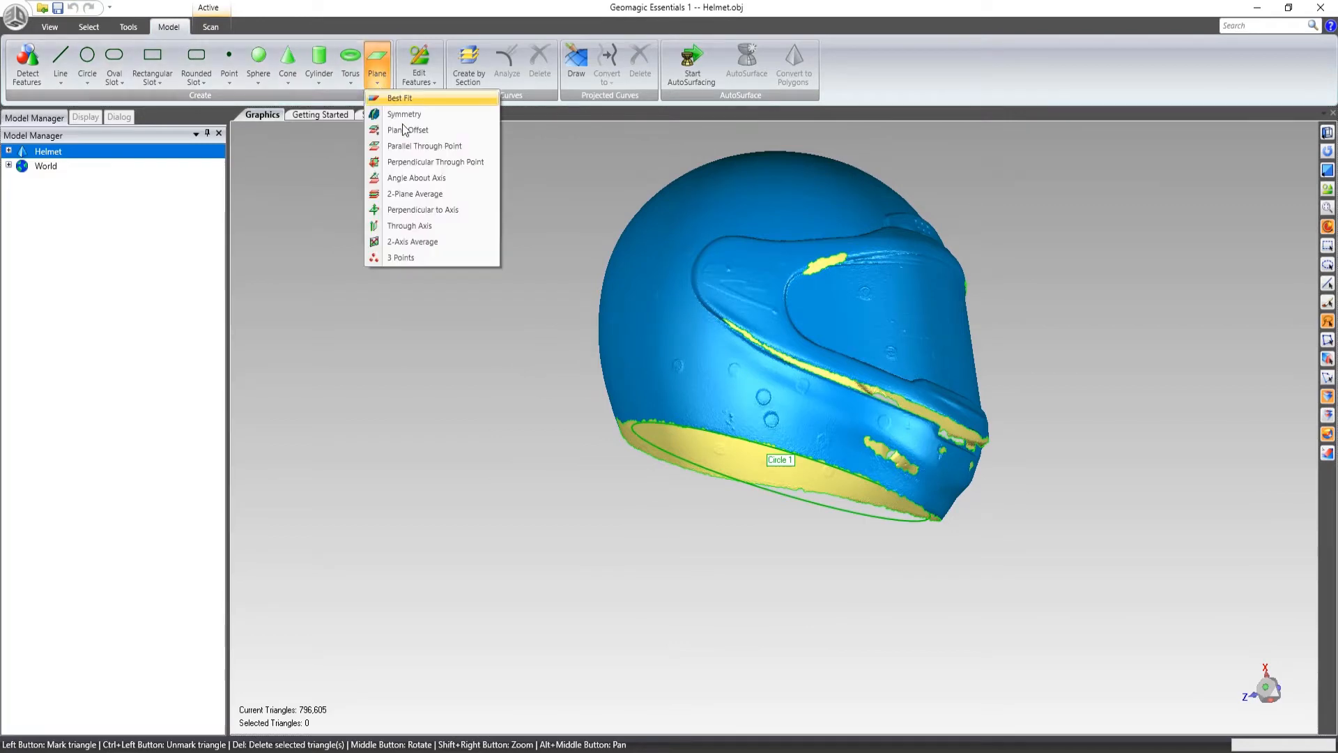
{"action": "left_click", "coordinate": [422, 211]}
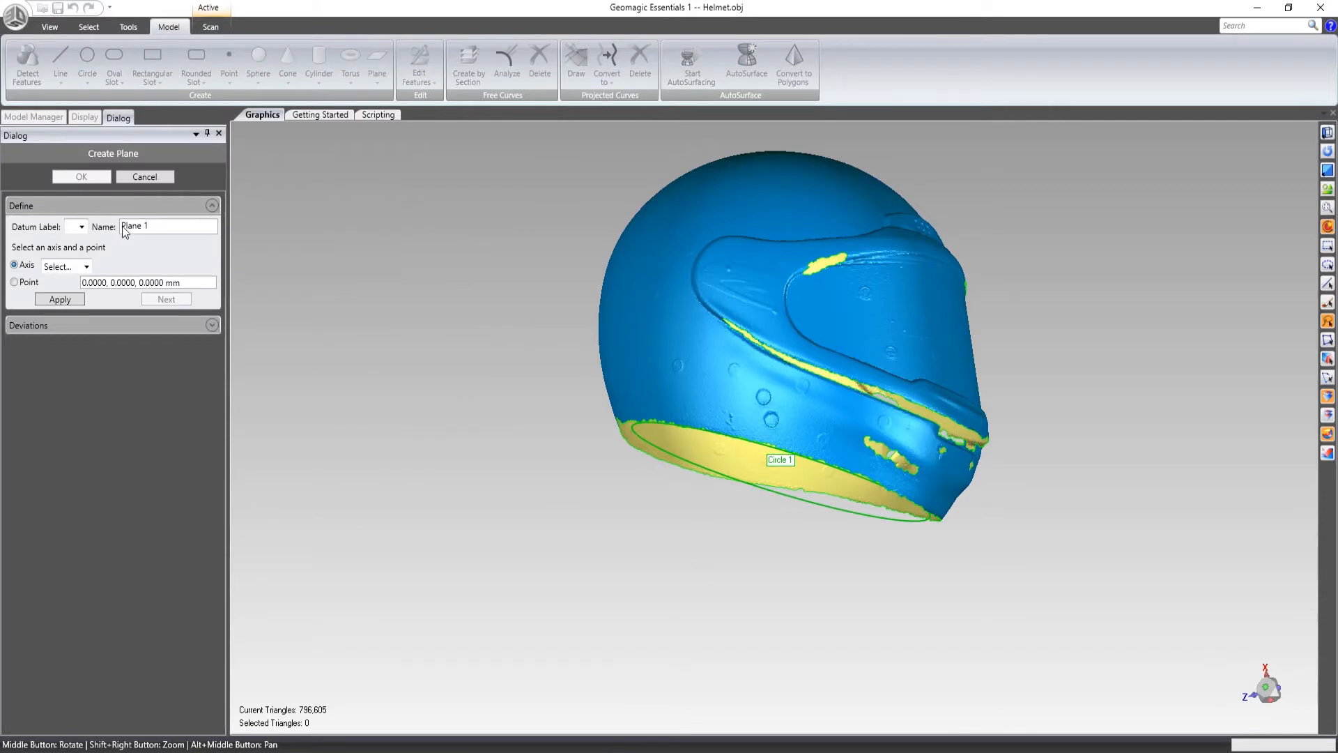
{"action": "left_click", "coordinate": [86, 267]}
{"action": "left_click", "coordinate": [77, 295]}
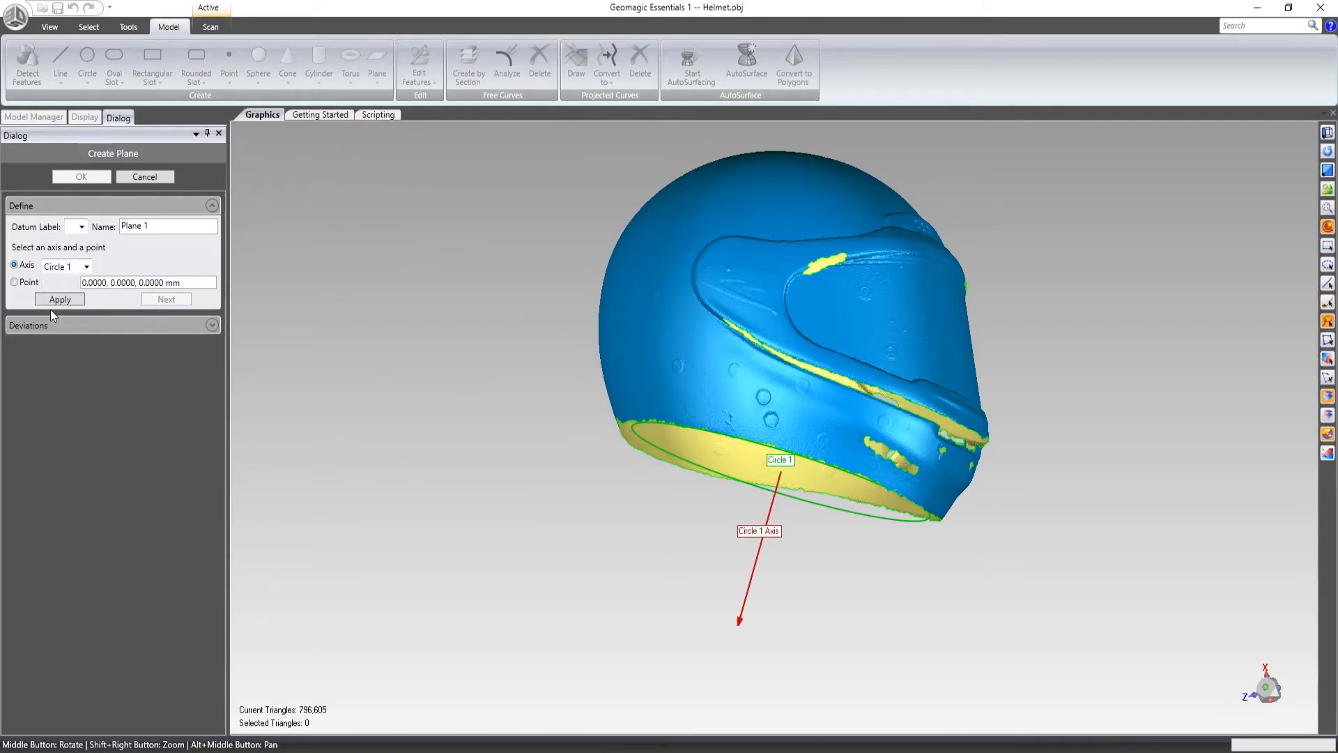
{"action": "left_click", "coordinate": [31, 288]}
{"action": "left_click", "coordinate": [716, 430]}
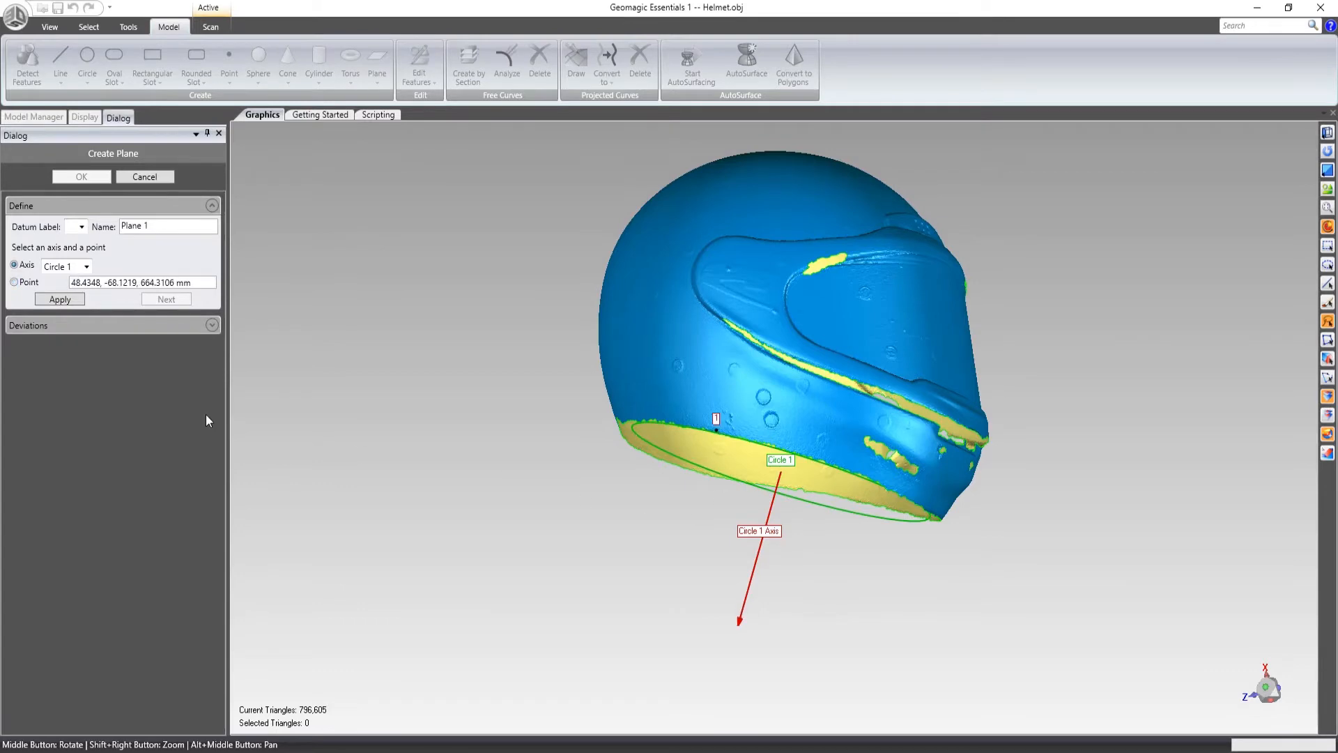
{"action": "left_click", "coordinate": [73, 301]}
{"action": "middle_click_drag", "start_coordinate": [290, 344], "coordinate": [896, 395]}
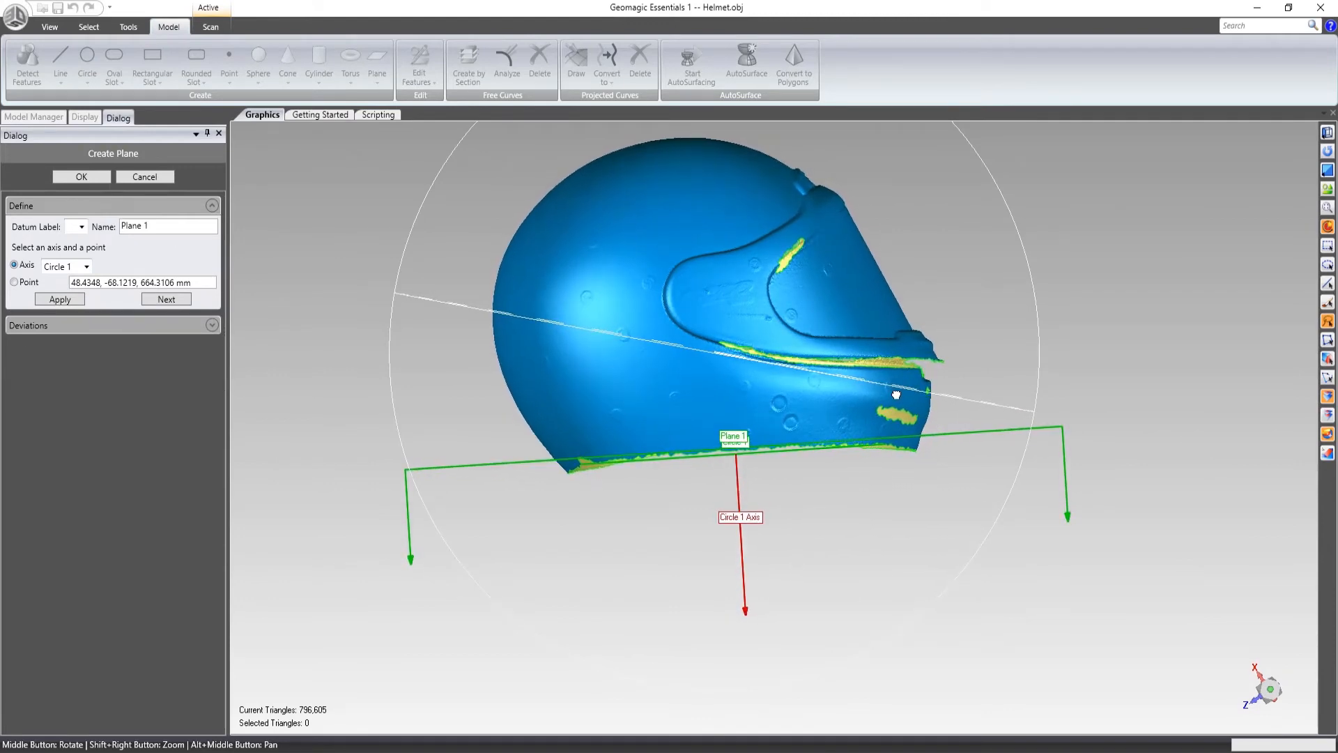
{"action": "middle_click_drag", "start_coordinate": [896, 394], "coordinate": [896, 396]}
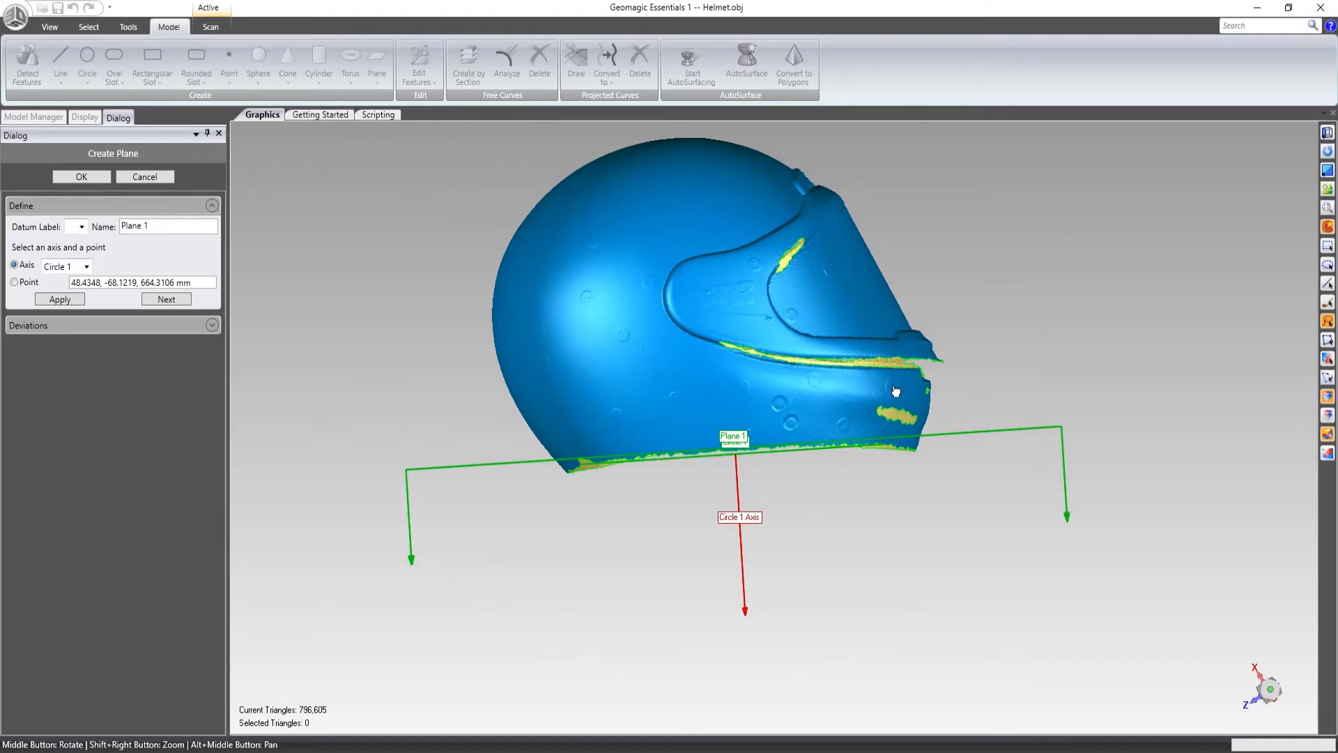
{"action": "middle_click_drag", "start_coordinate": [1297, 249], "coordinate": [1271, 292]}
{"action": "left_click", "coordinate": [82, 177]}
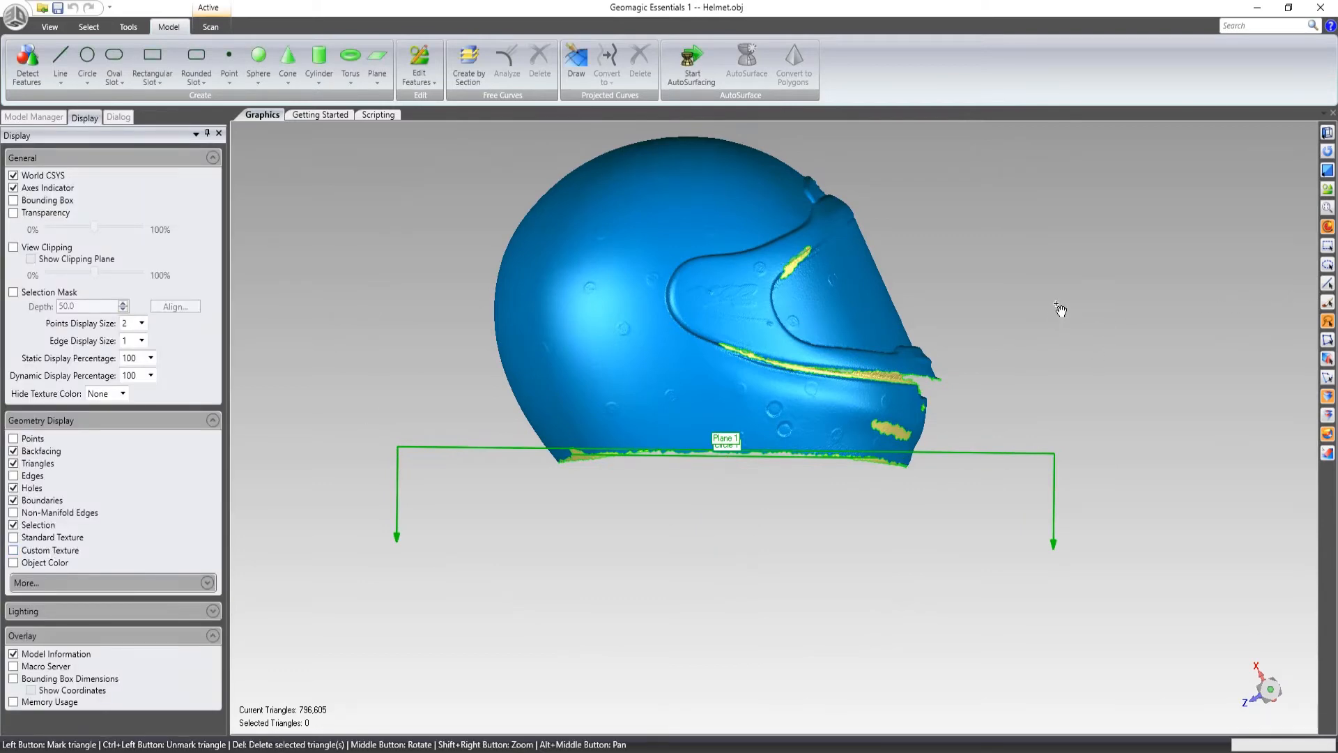
- Select the helmet's ragged bottom edge with a rectangle lined up along the plane and delete those triangles
{"action": "middle_click_drag", "start_coordinate": [1060, 312], "coordinate": [1060, 593]}
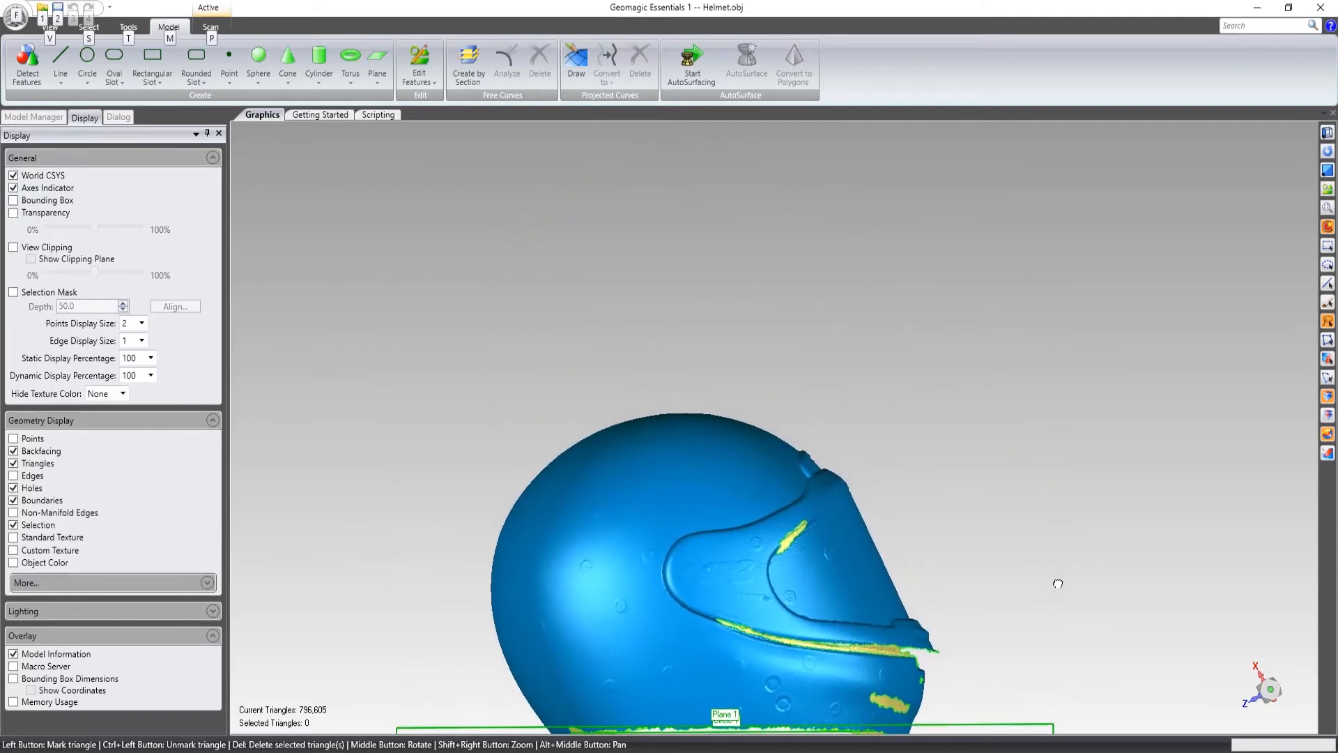
{"action": "middle_click_drag", "start_coordinate": [1261, 380], "coordinate": [1261, 381]}
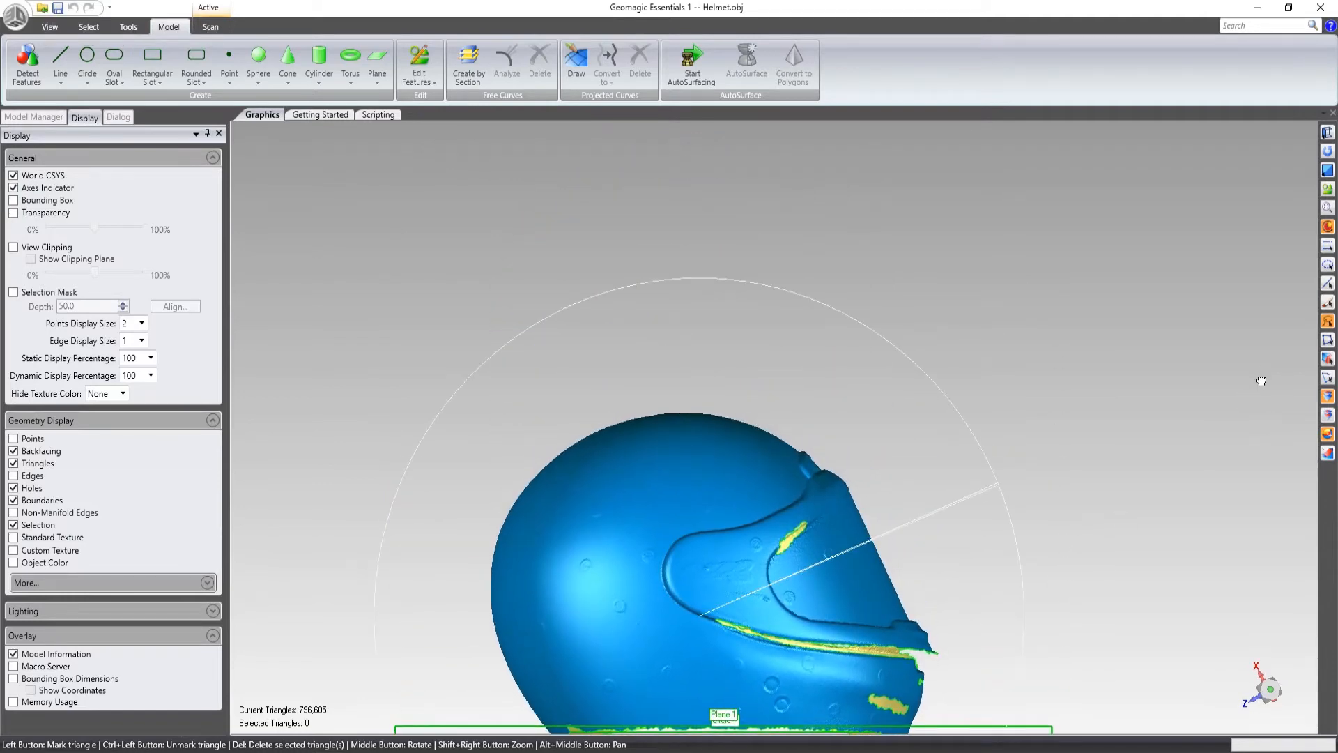
{"action": "middle_click_drag", "start_coordinate": [950, 547], "coordinate": [995, 273], "text": "alt"}
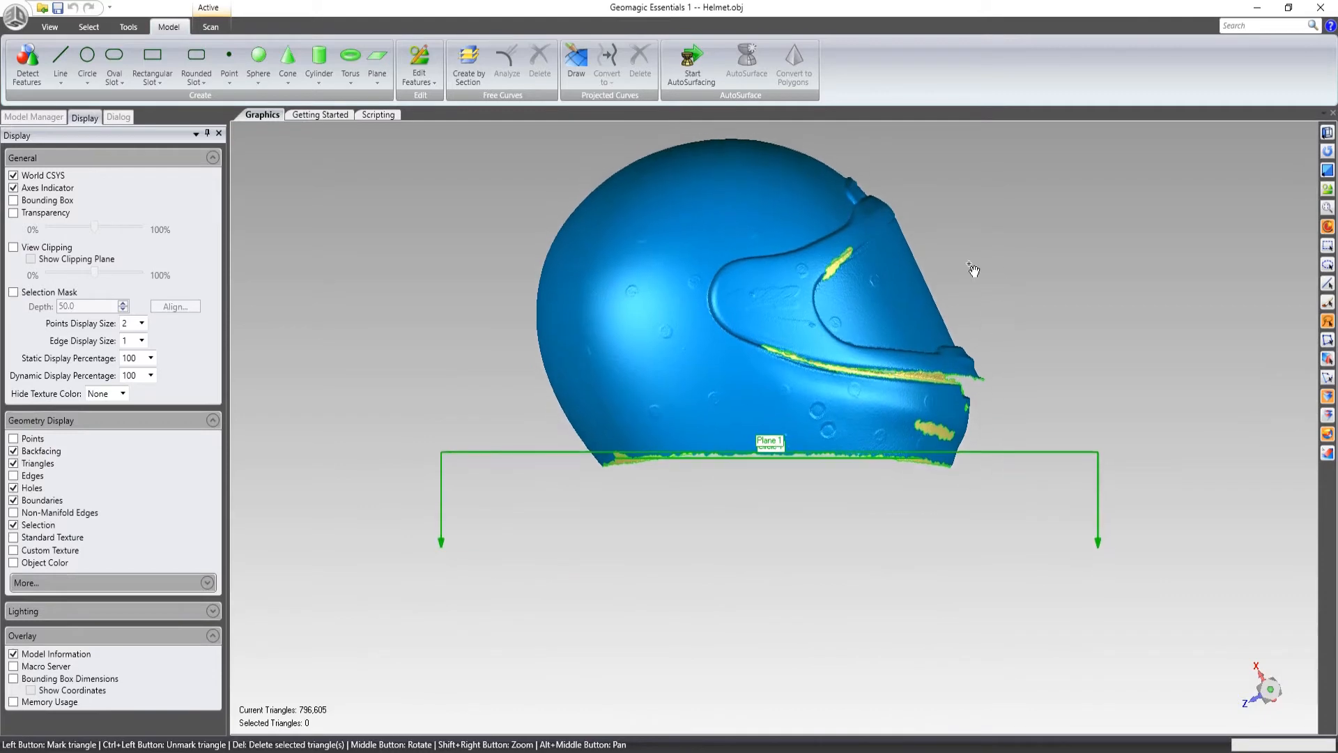
{"action": "left_click", "coordinate": [16, 116]}
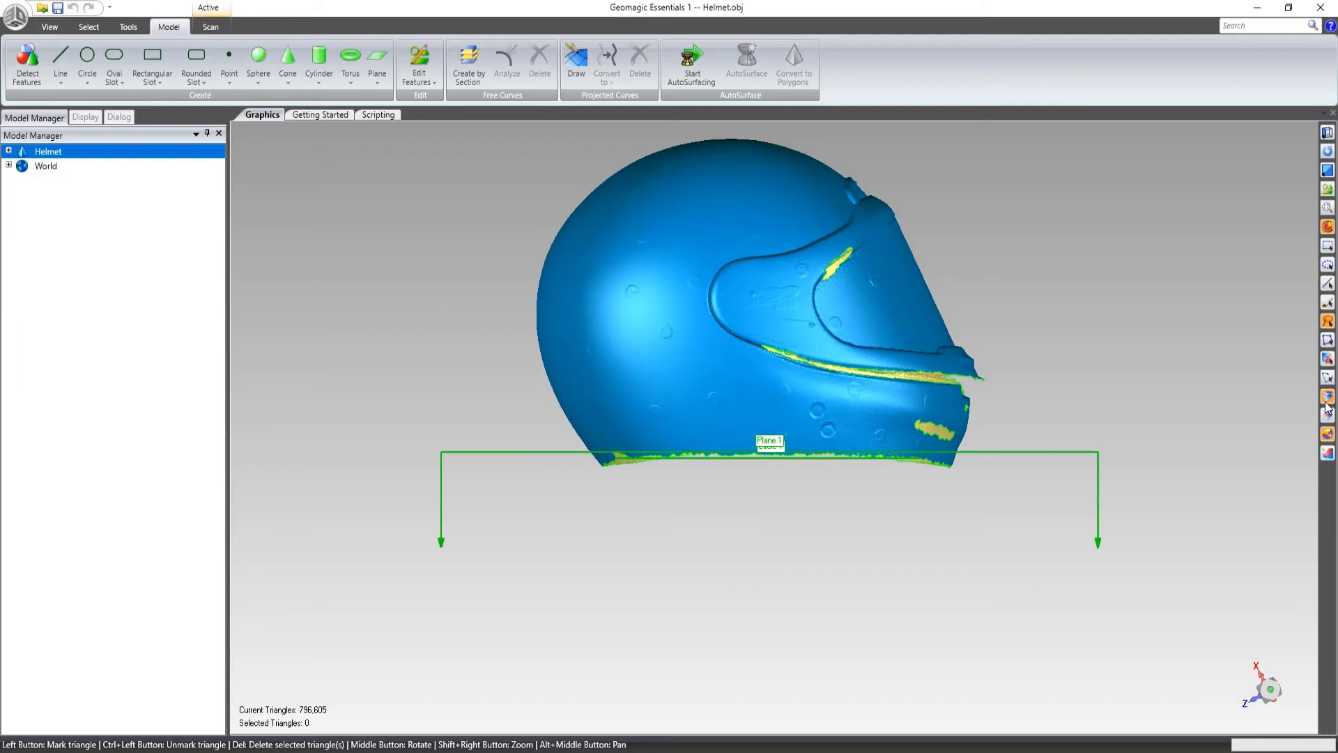
{"action": "left_click", "coordinate": [1326, 247]}
{"action": "left_click_drag", "start_coordinate": [1203, 662], "coordinate": [485, 449]}
{"action": "key", "text": "Delete"}
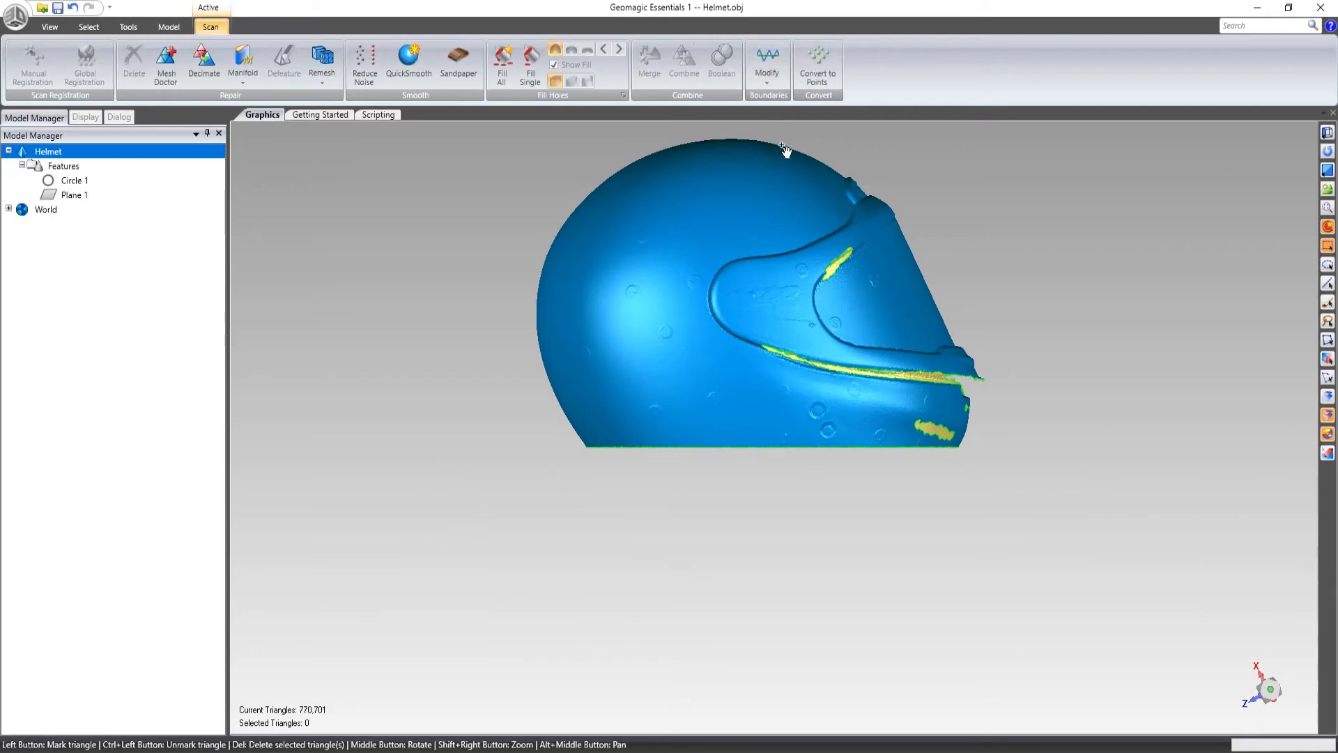
- Relax the entire boundary of the helmet's trimmed bottom edge with 100 iterations
{"action": "scroll", "coordinate": [814, 493], "scroll_direction": "down", "scroll_amount": 5}
{"action": "scroll", "coordinate": [801, 463], "scroll_direction": "up", "scroll_amount": 8}
{"action": "scroll", "coordinate": [815, 634], "scroll_direction": "up", "scroll_amount": 5}
{"action": "middle_click_drag", "start_coordinate": [833, 657], "coordinate": [770, 396], "text": "alt"}
{"action": "scroll", "coordinate": [781, 471], "scroll_direction": "up", "scroll_amount": 3}
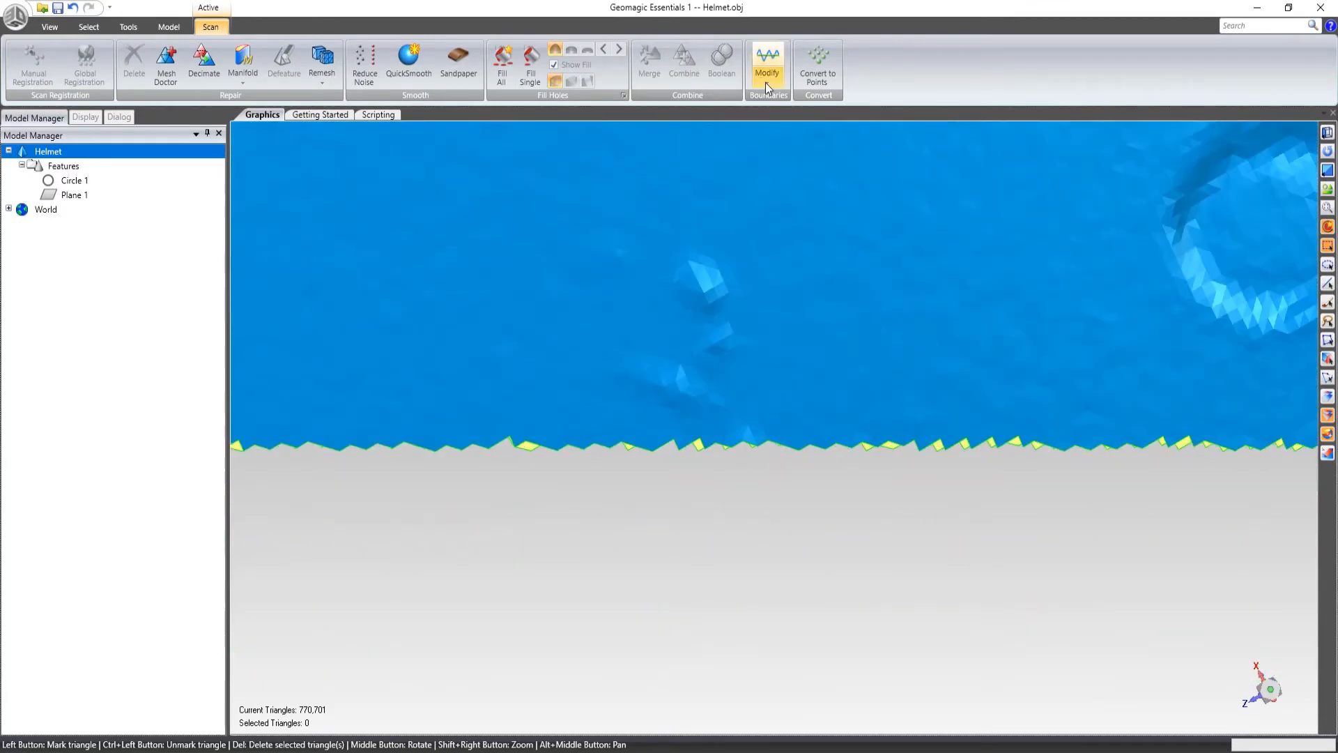
{"action": "left_click", "coordinate": [767, 83]}
{"action": "left_click", "coordinate": [784, 111]}
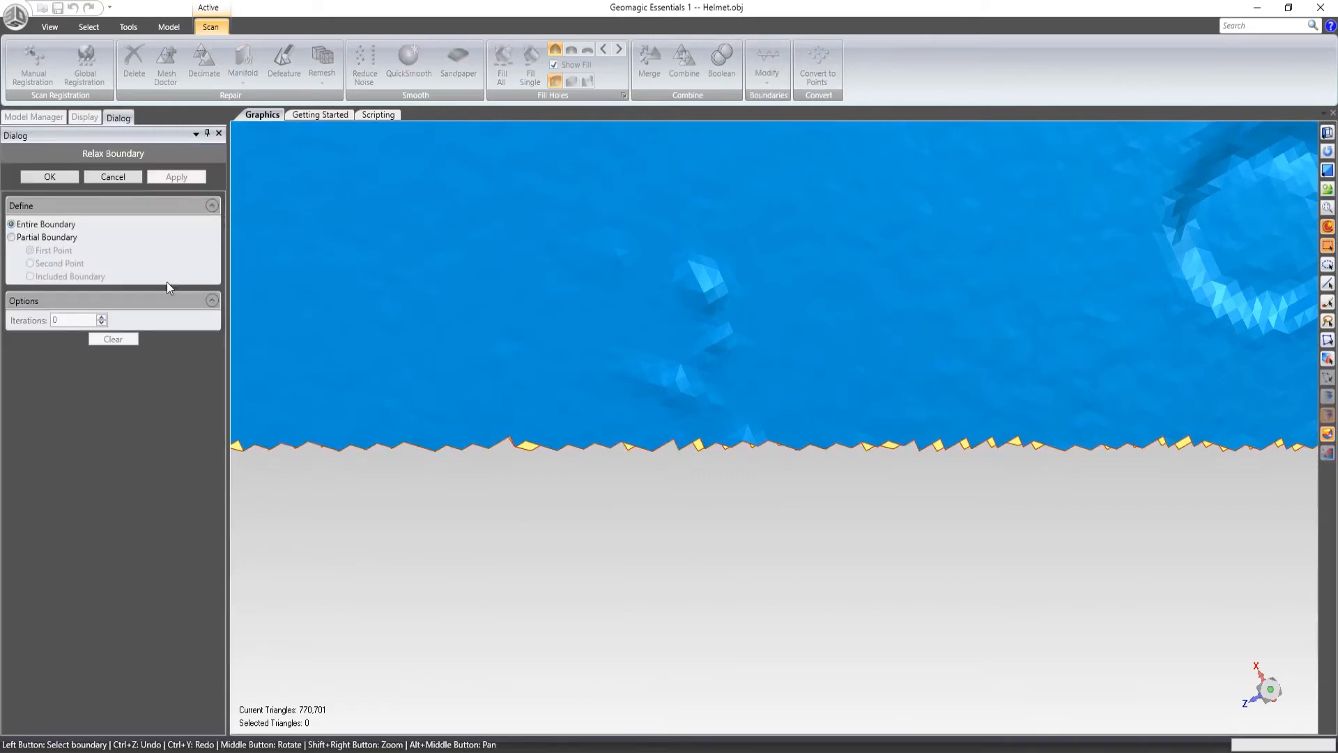
{"action": "left_click", "coordinate": [415, 439]}
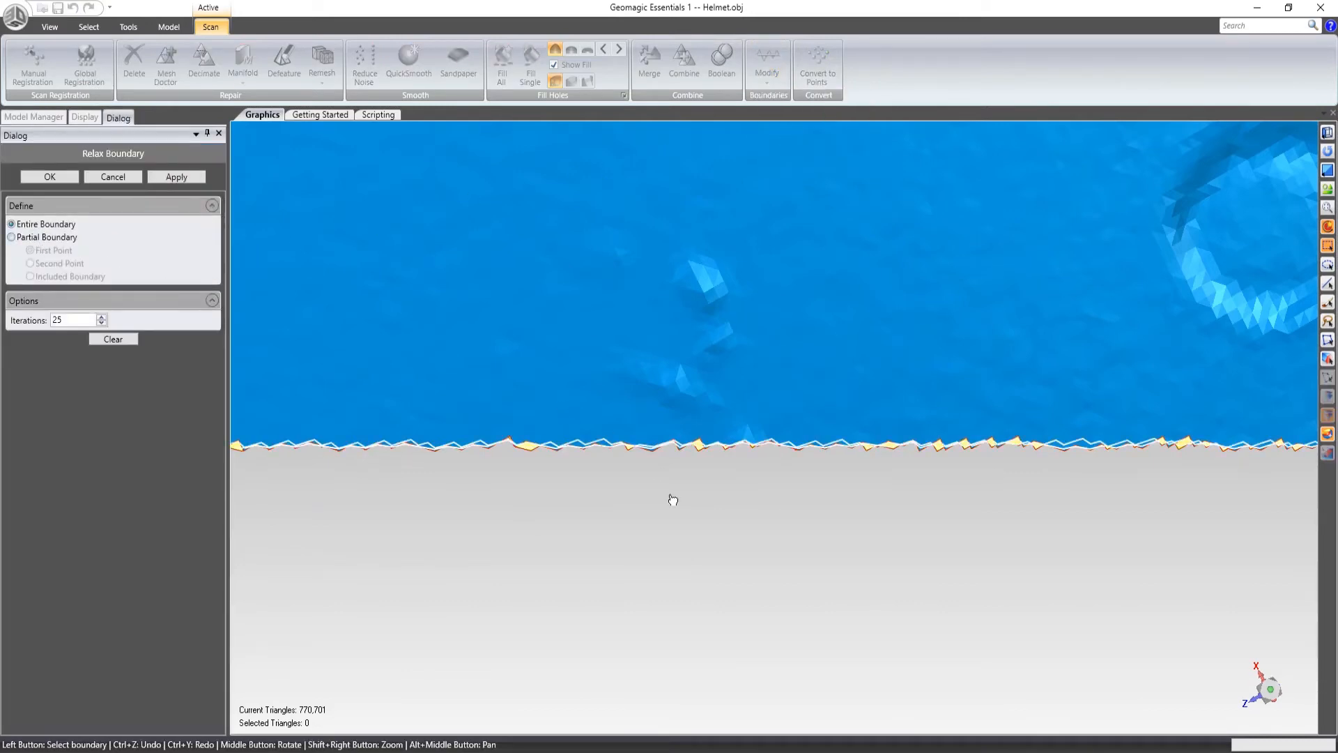
{"action": "left_click_drag", "start_coordinate": [72, 321], "coordinate": [48, 322]}
{"action": "type", "text": "100"}
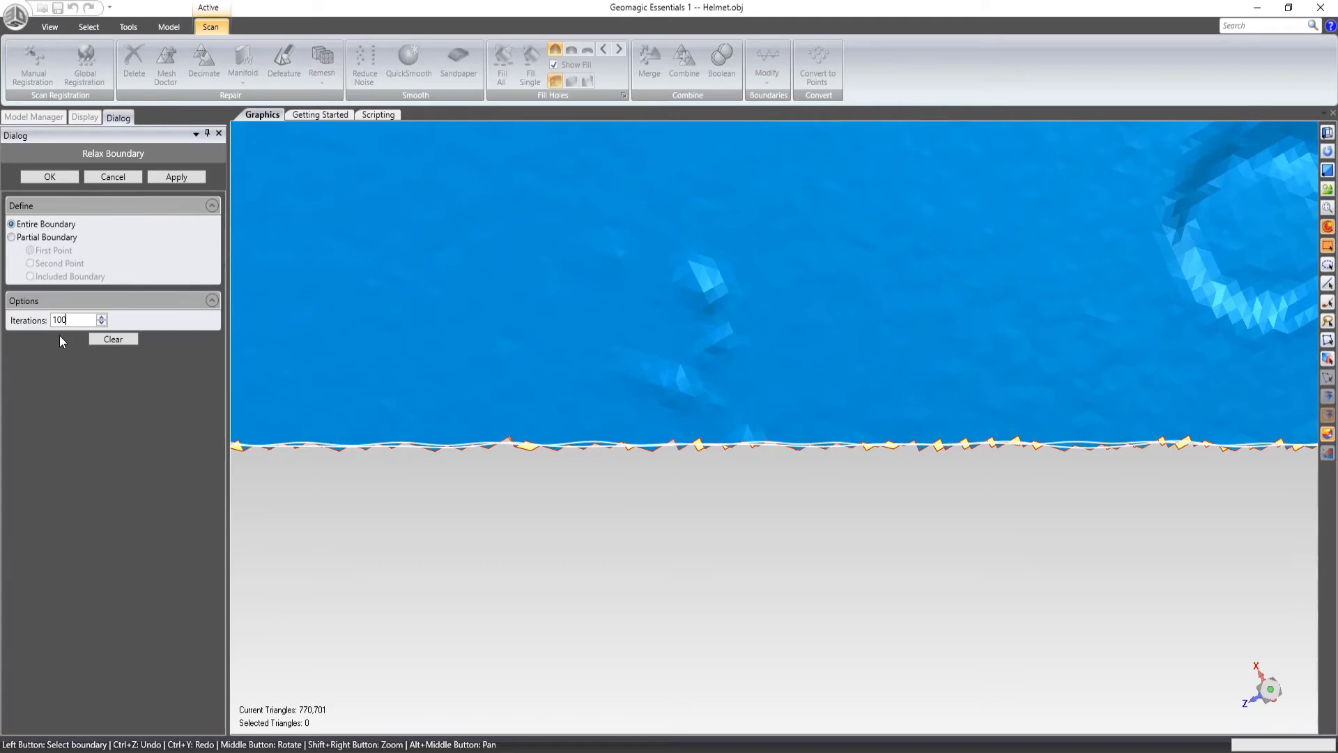
{"action": "left_click", "coordinate": [168, 177]}
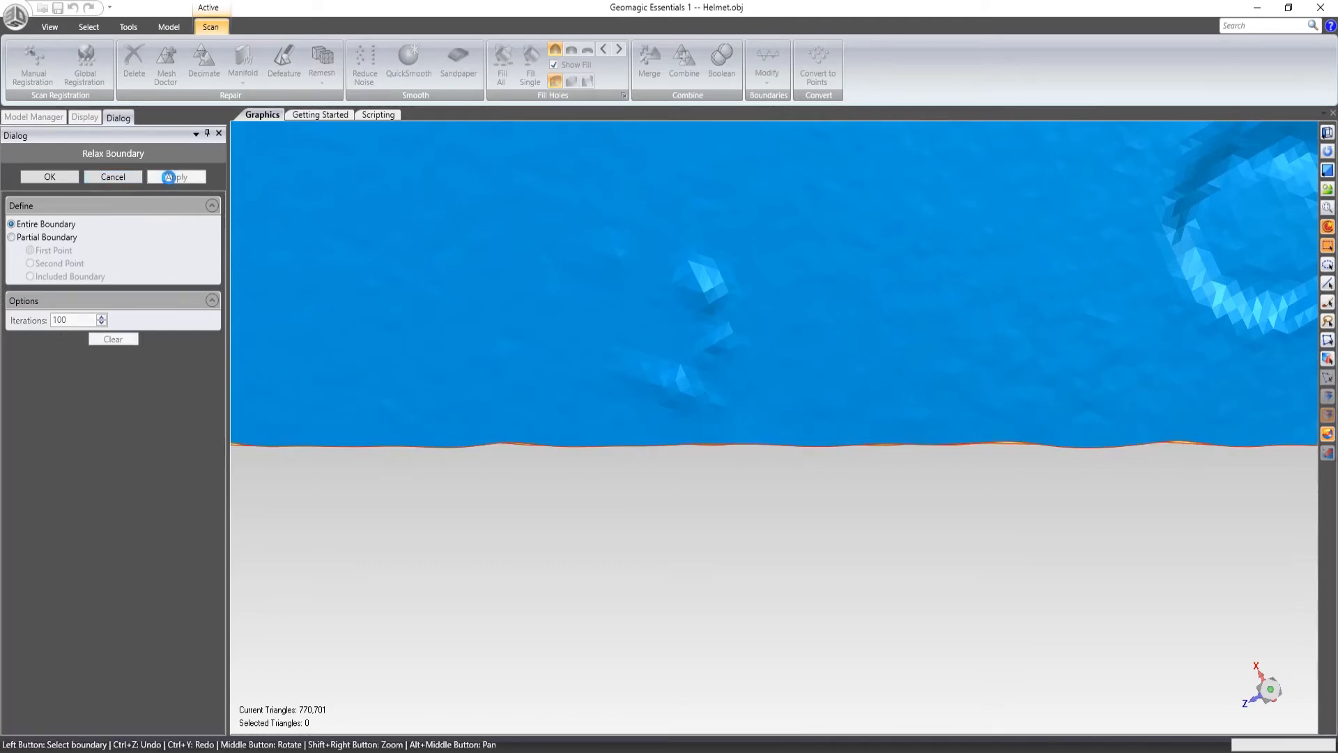
{"action": "left_click", "coordinate": [64, 177]}
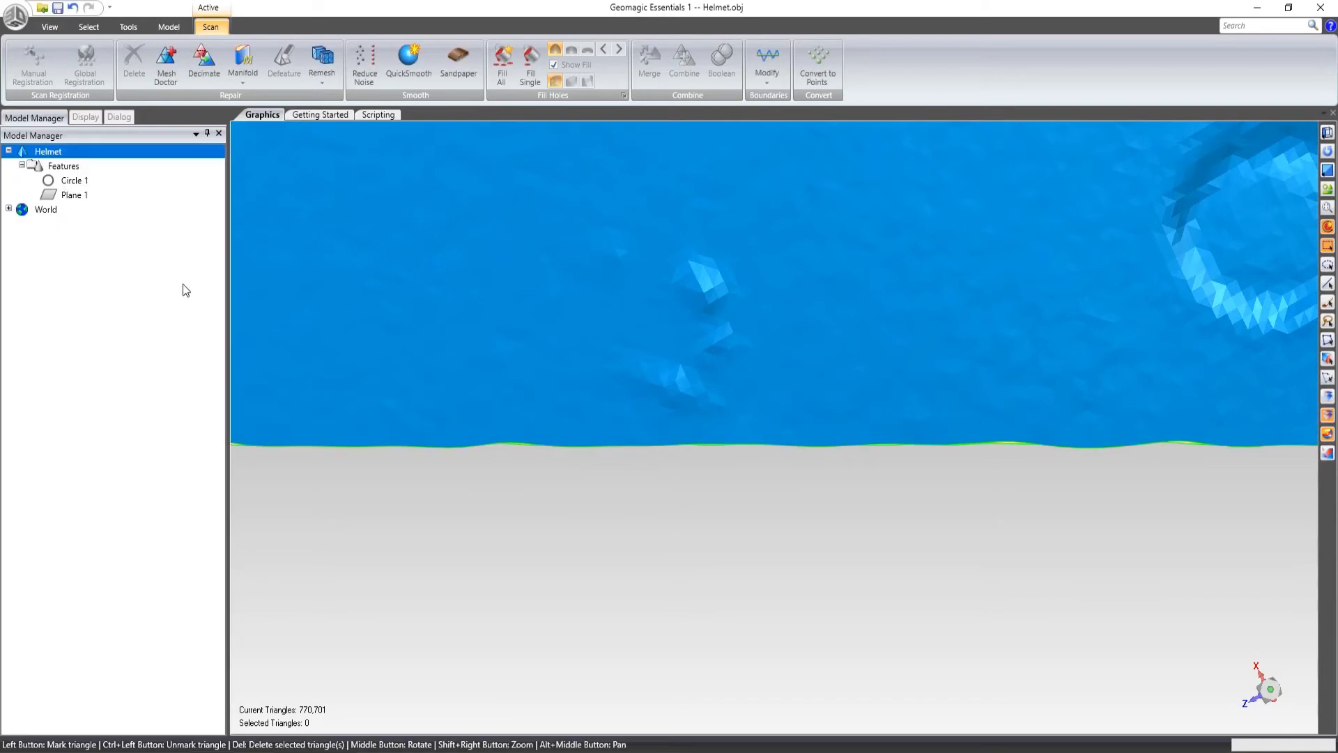
{"action": "scroll", "coordinate": [566, 354], "scroll_direction": "up", "scroll_amount": 5}
{"action": "scroll", "coordinate": [723, 481], "scroll_direction": "down", "scroll_amount": 10}
{"action": "scroll", "coordinate": [765, 561], "scroll_direction": "down", "scroll_amount": 5}
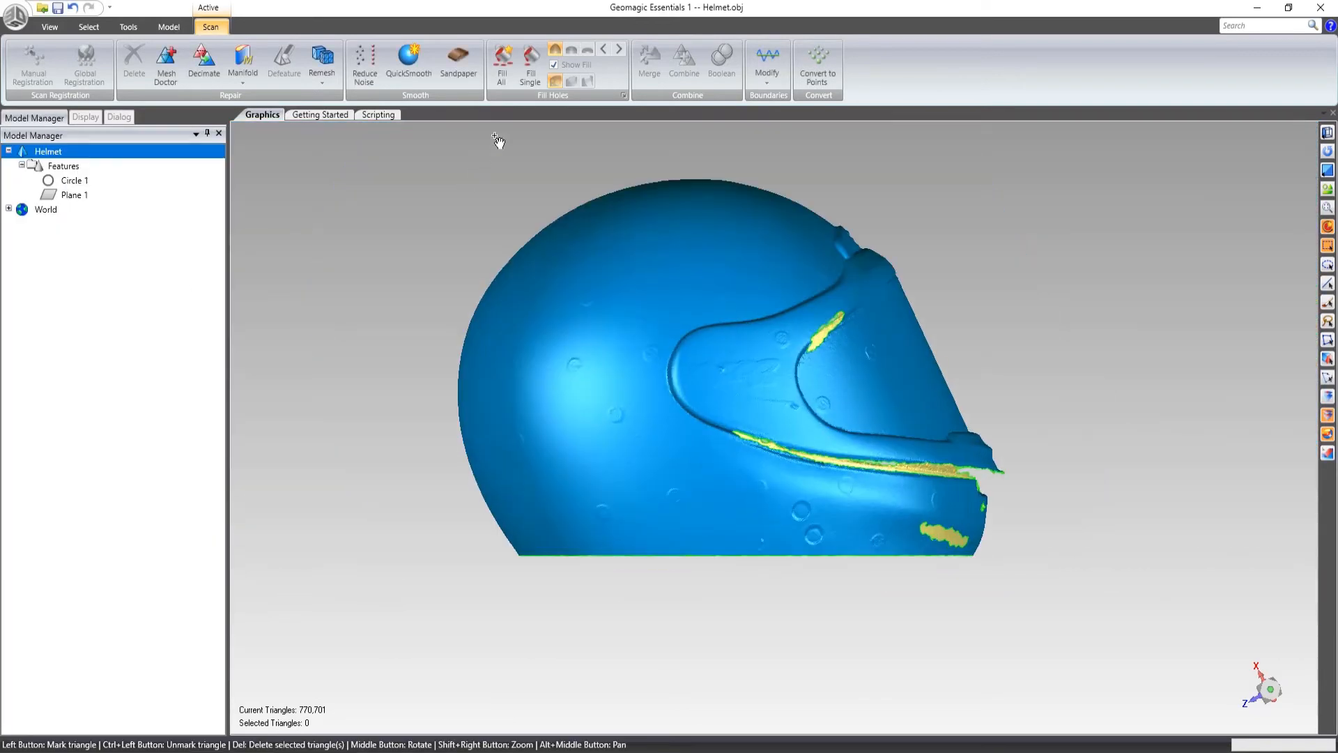
- Fill the helmet's entire bottom opening as a single hole with a flat fill
{"action": "left_click", "coordinate": [537, 70]}
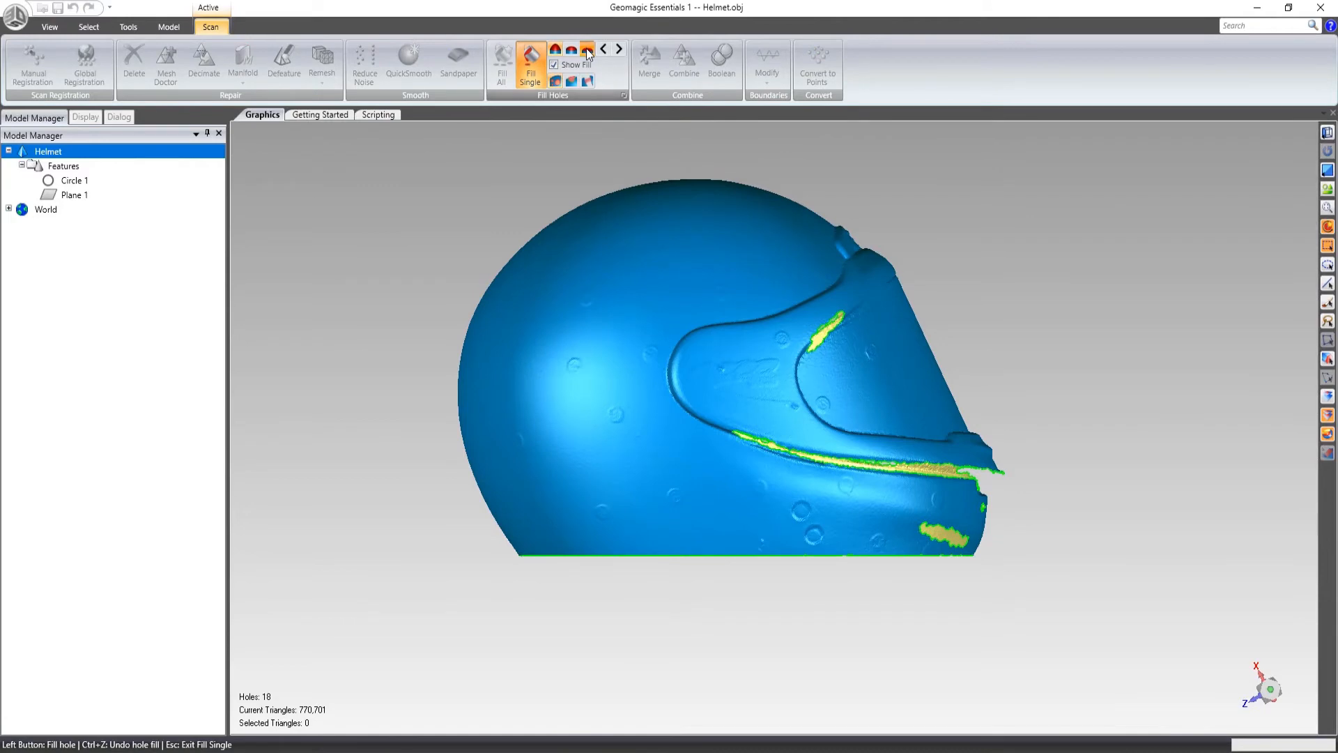
{"action": "left_click", "coordinate": [587, 50]}
{"action": "left_click", "coordinate": [615, 556]}
{"action": "middle_click_drag", "start_coordinate": [427, 541], "coordinate": [618, 143]}
{"action": "left_click", "coordinate": [531, 65]}
- Fill the two small round holes beside the side vent individually with tangent fills
{"action": "middle_click_drag", "start_coordinate": [710, 361], "coordinate": [1022, 585]}
{"action": "scroll", "coordinate": [989, 598], "scroll_direction": "up", "scroll_amount": 5}
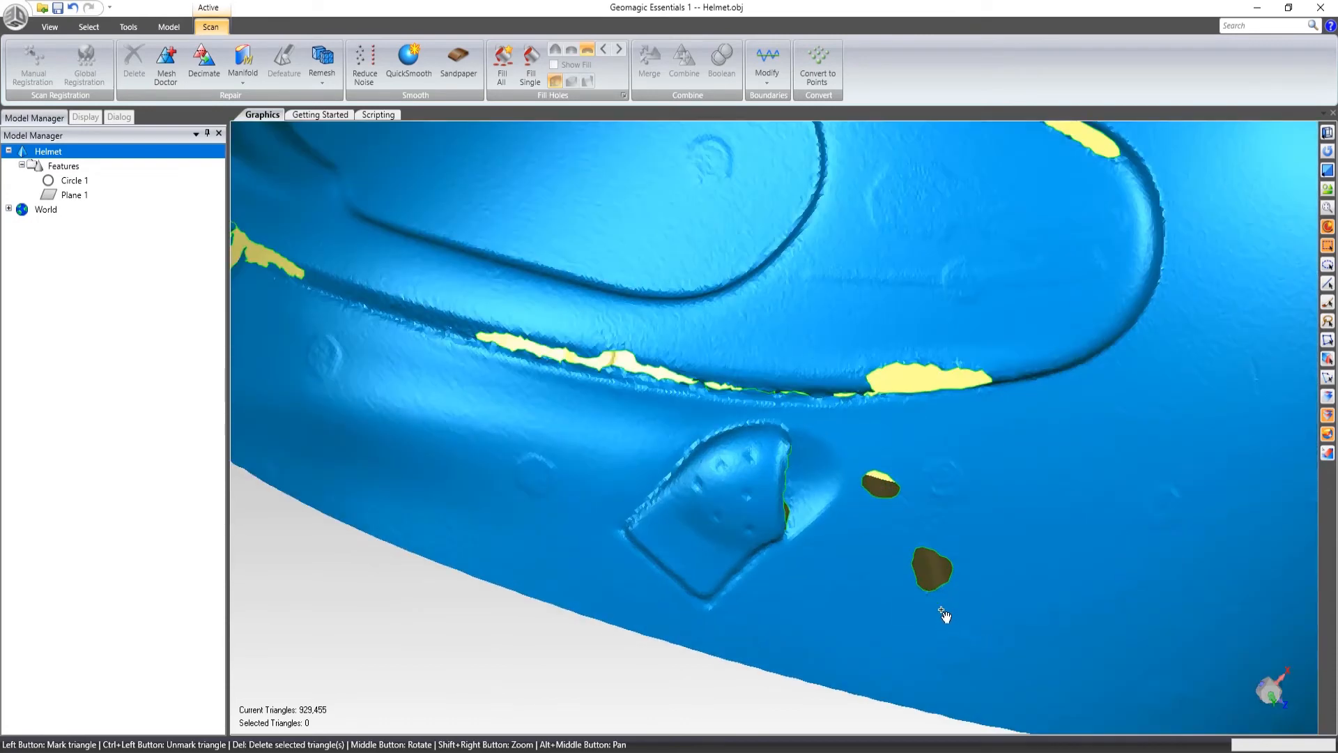
{"action": "left_click", "coordinate": [531, 64]}
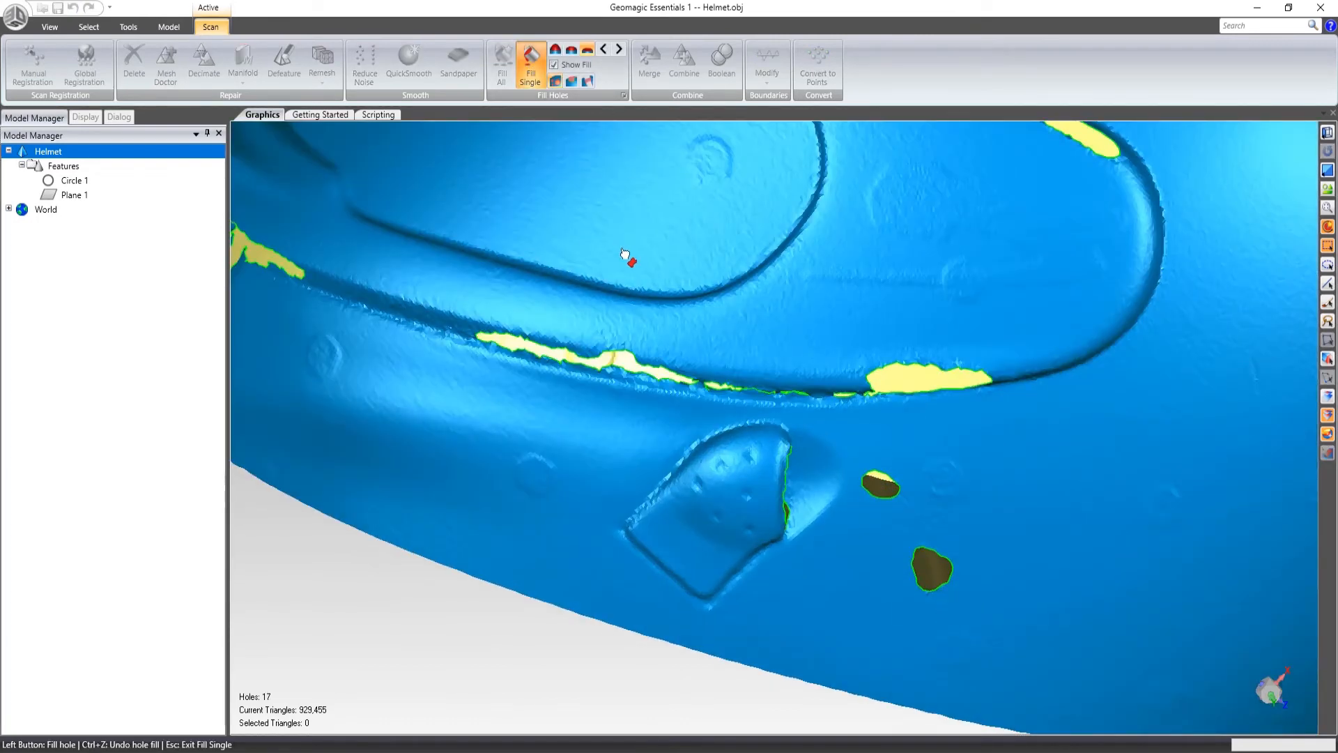
{"action": "left_click", "coordinate": [571, 51]}
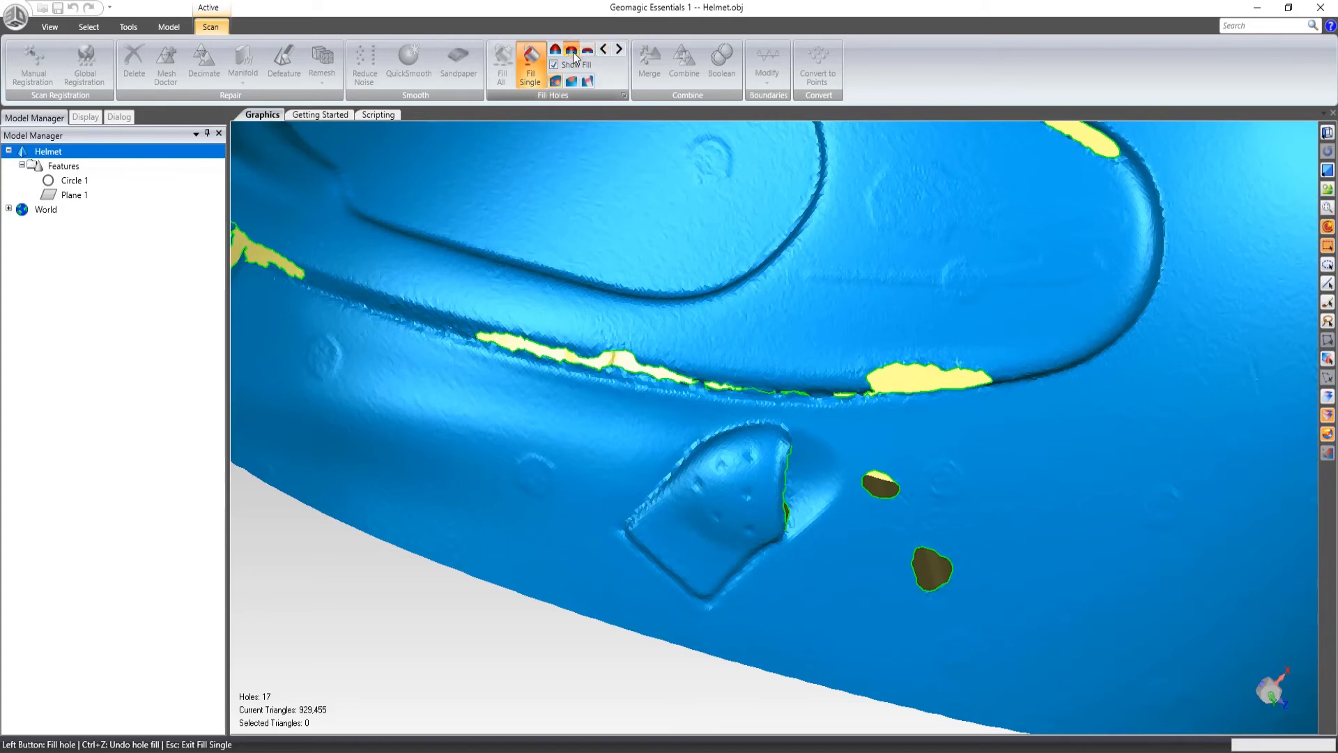
{"action": "left_click", "coordinate": [879, 485]}
{"action": "left_click", "coordinate": [932, 566]}
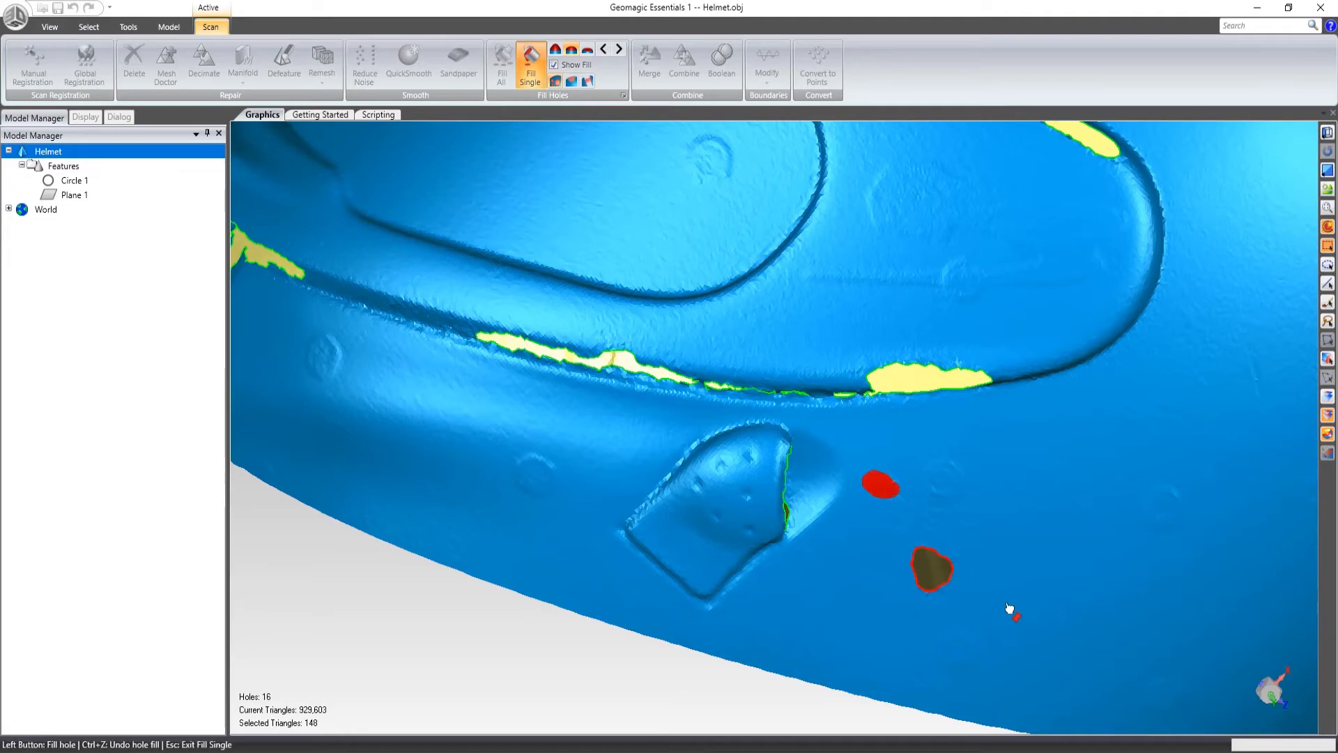
- Fill the elongated hole on the chin and the two small holes above it with tangent fills
{"action": "middle_click_drag", "start_coordinate": [543, 457], "coordinate": [802, 494], "text": "alt"}
{"action": "middle_click_drag", "start_coordinate": [655, 406], "coordinate": [952, 478]}
{"action": "middle_click_drag", "start_coordinate": [484, 377], "coordinate": [845, 450], "text": "alt"}
{"action": "middle_click_drag", "start_coordinate": [523, 358], "coordinate": [903, 450]}
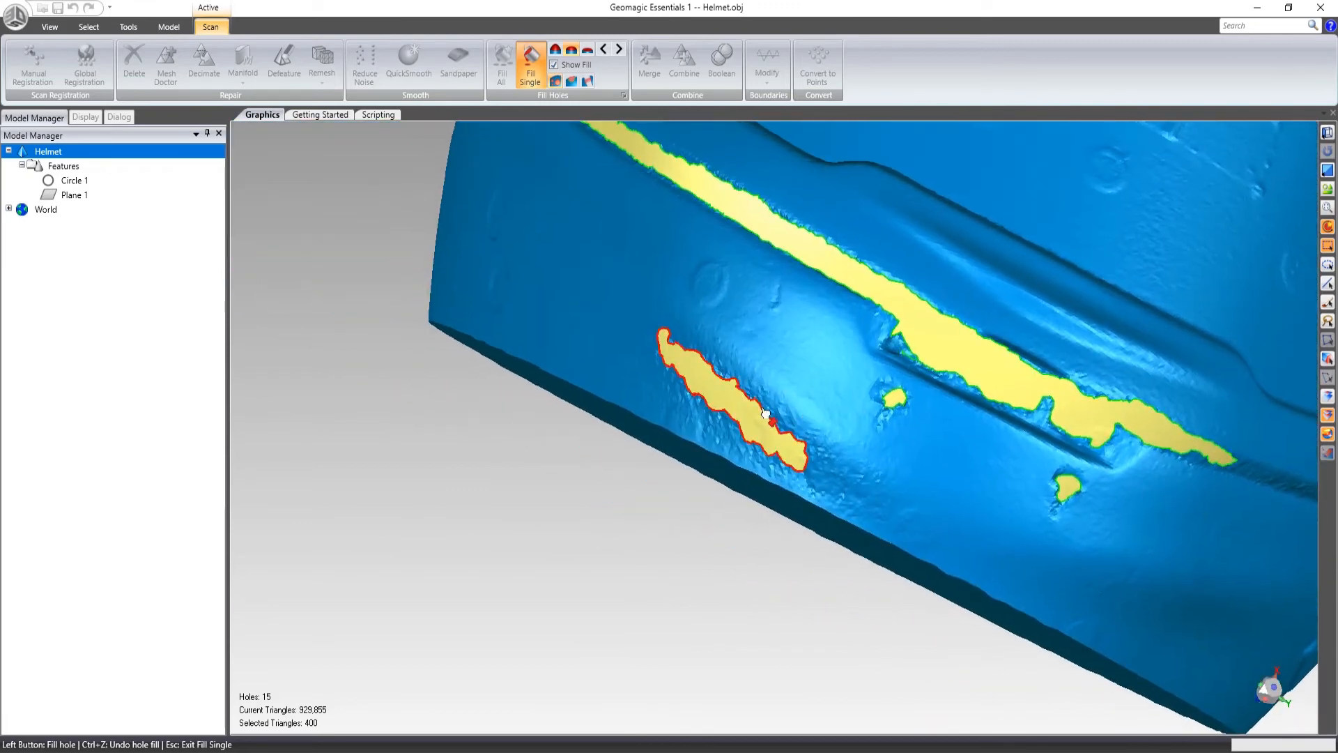
{"action": "left_click", "coordinate": [897, 454]}
{"action": "left_click", "coordinate": [897, 403]}
{"action": "left_click", "coordinate": [1066, 500]}
- Fill the hole on the side panel's upper edge and the three holes along the visor's upper edge
{"action": "scroll", "coordinate": [824, 421], "scroll_direction": "down", "scroll_amount": 5}
{"action": "middle_click_drag", "start_coordinate": [824, 421], "coordinate": [402, 267]}
{"action": "middle_click_drag", "start_coordinate": [938, 329], "coordinate": [979, 313]}
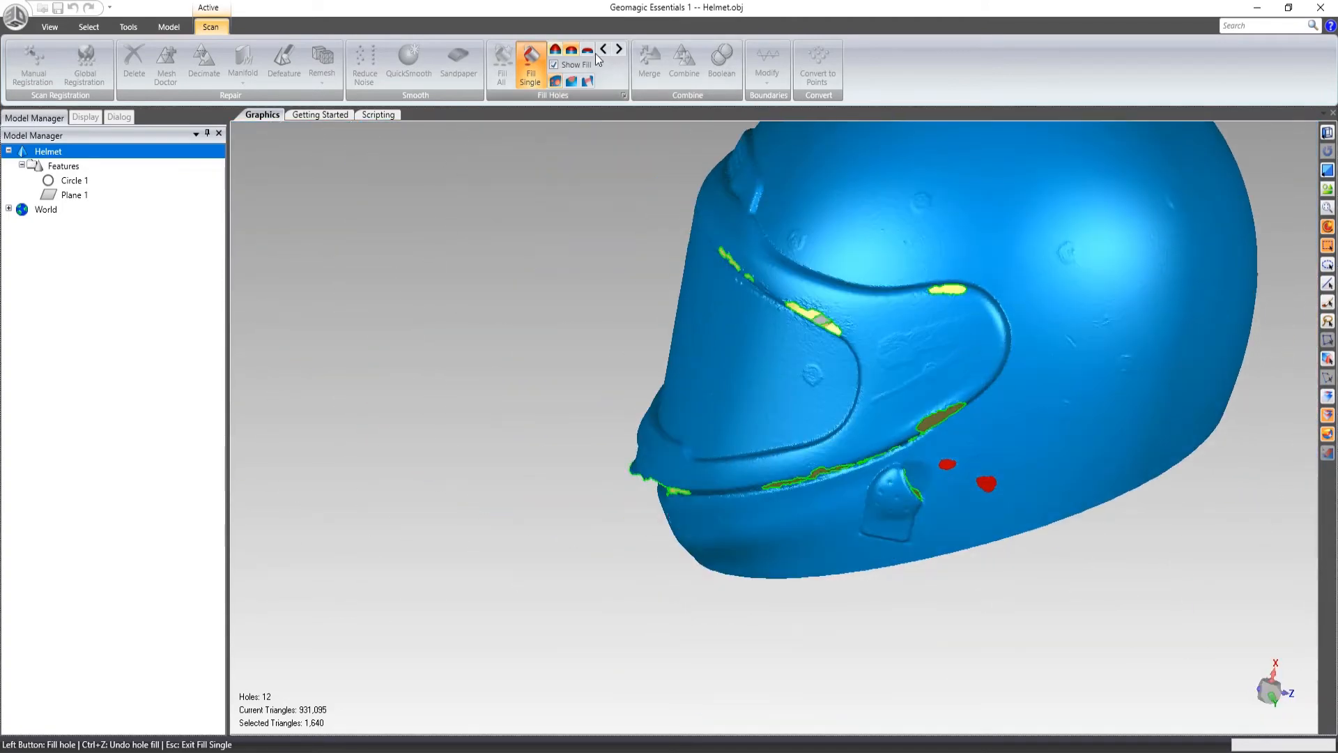
{"action": "scroll", "coordinate": [982, 310], "scroll_direction": "up", "scroll_amount": 6}
{"action": "left_click", "coordinate": [1115, 296]}
{"action": "middle_click_drag", "start_coordinate": [959, 451], "coordinate": [996, 481]}
{"action": "left_click", "coordinate": [669, 408]}
{"action": "left_click", "coordinate": [406, 313]}
{"action": "middle_click_drag", "start_coordinate": [411, 320], "coordinate": [826, 388]}
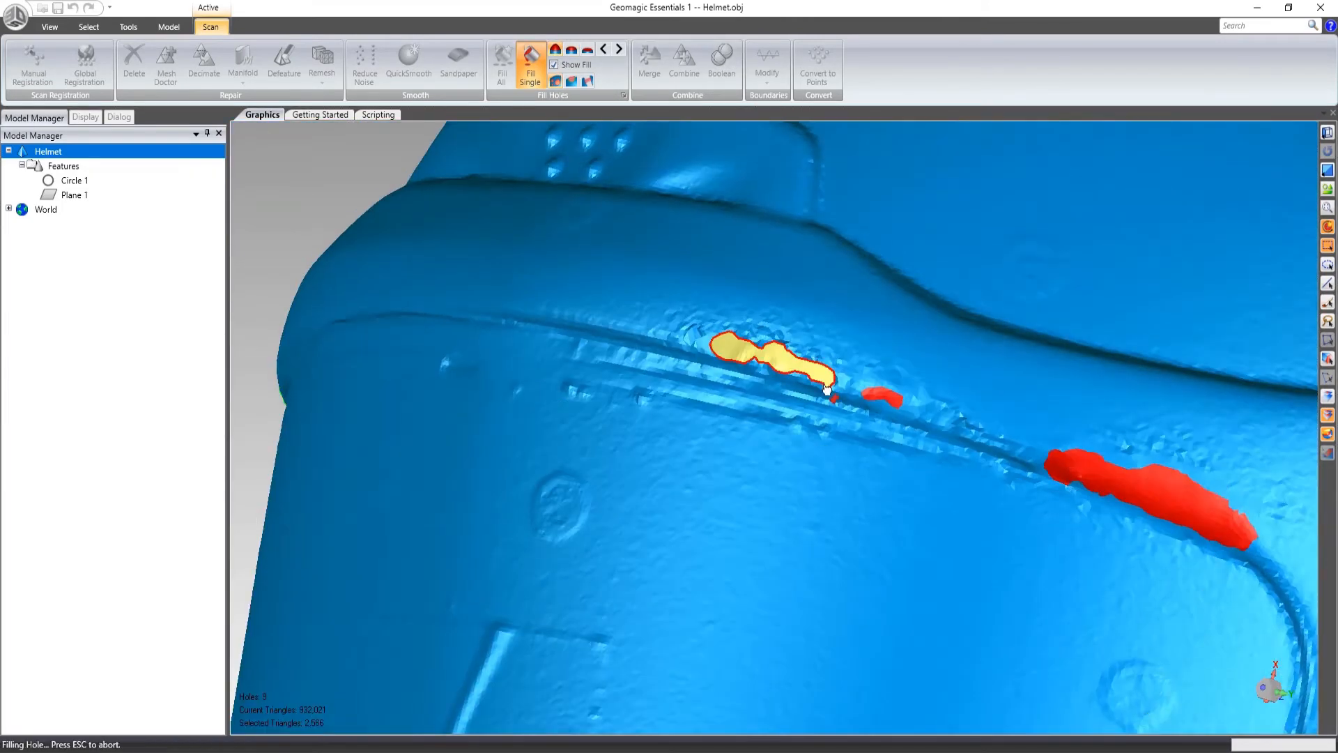
{"action": "left_click", "coordinate": [825, 387]}
- Fill the hole at the visor's edge on the opposite side of the helmet
{"action": "scroll", "coordinate": [826, 388], "scroll_direction": "down", "scroll_amount": 3}
{"action": "middle_click_drag", "start_coordinate": [697, 425], "coordinate": [864, 355]}
{"action": "middle_click_drag", "start_coordinate": [727, 377], "coordinate": [1038, 418]}
{"action": "left_click", "coordinate": [606, 340]}
- Fill the remaining small holes along the groove below the side panel and beside the side vent with tangent fills
{"action": "middle_click_drag", "start_coordinate": [820, 485], "coordinate": [805, 403]}
{"action": "scroll", "coordinate": [805, 402], "scroll_direction": "down", "scroll_amount": 4}
{"action": "middle_click_drag", "start_coordinate": [1060, 433], "coordinate": [993, 480]}
{"action": "scroll", "coordinate": [995, 478], "scroll_direction": "up", "scroll_amount": 8}
{"action": "left_click", "coordinate": [998, 403]}
{"action": "left_click", "coordinate": [910, 484]}
{"action": "left_click", "coordinate": [811, 511]}
{"action": "left_click", "coordinate": [761, 527]}
{"action": "middle_click_drag", "start_coordinate": [704, 508], "coordinate": [1010, 428]}
{"action": "left_click", "coordinate": [813, 463]}
{"action": "middle_click_drag", "start_coordinate": [996, 669], "coordinate": [967, 519]}
{"action": "left_click", "coordinate": [1167, 425]}
- Set the single-hole fill method to Bridge for the large gap along the front groove
{"action": "middle_click_drag", "start_coordinate": [1087, 481], "coordinate": [1001, 492]}
{"action": "scroll", "coordinate": [1000, 493], "scroll_direction": "down", "scroll_amount": 5}
{"action": "middle_click_drag", "start_coordinate": [488, 498], "coordinate": [787, 593]}
{"action": "scroll", "coordinate": [1032, 492], "scroll_direction": "down", "scroll_amount": 3}
{"action": "scroll", "coordinate": [1007, 516], "scroll_direction": "up", "scroll_amount": 9}
{"action": "middle_click_drag", "start_coordinate": [911, 507], "coordinate": [857, 492]}
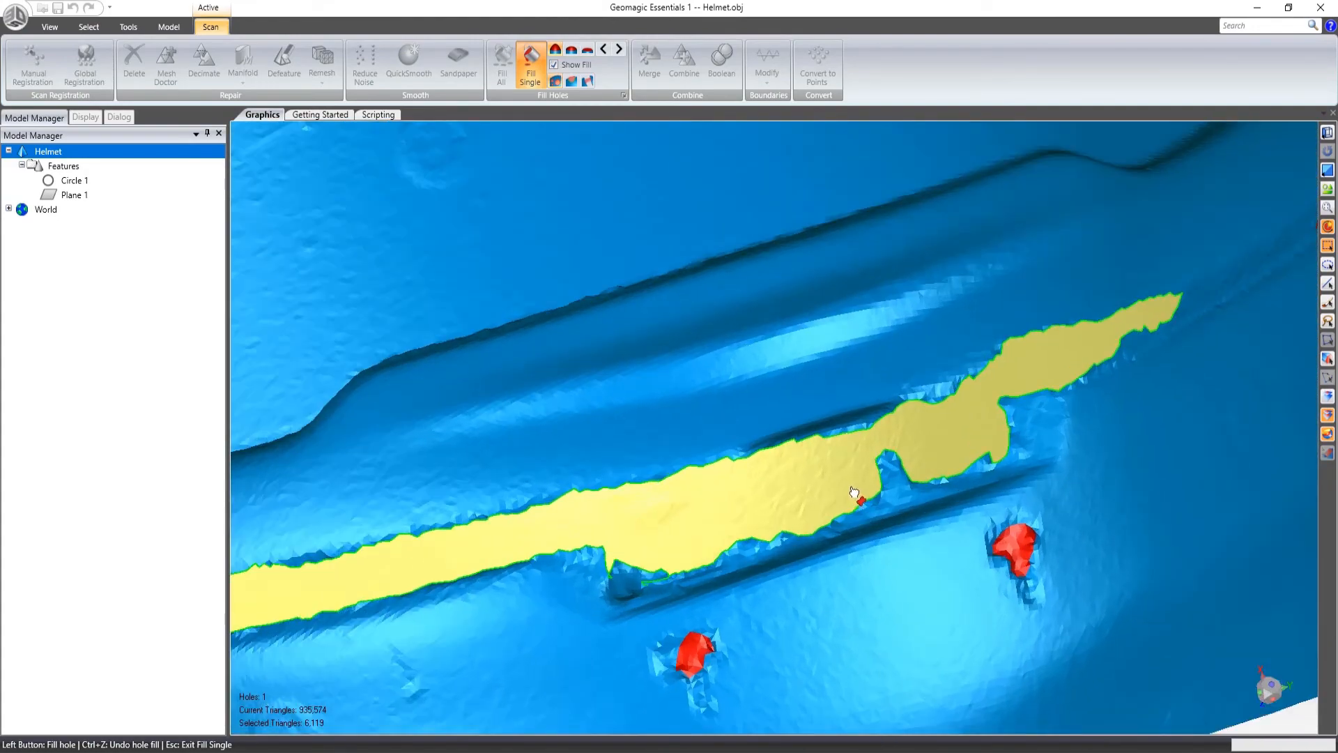
{"action": "left_click", "coordinate": [587, 81]}
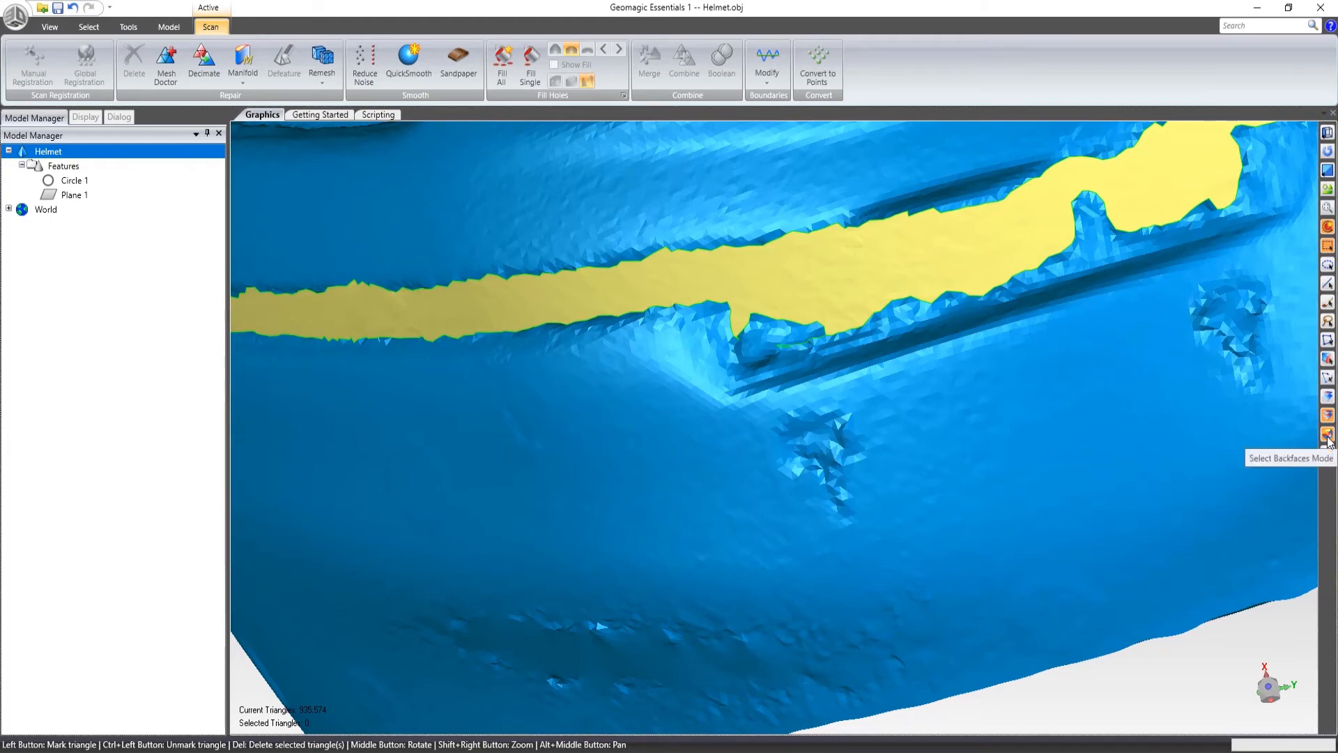
- Turn off backface selection and delete the ragged triangles at the near lower corner of the front gap's recess
{"action": "middle_click_drag", "start_coordinate": [905, 333], "coordinate": [949, 397]}
{"action": "scroll", "coordinate": [815, 327], "scroll_direction": "up", "scroll_amount": 5}
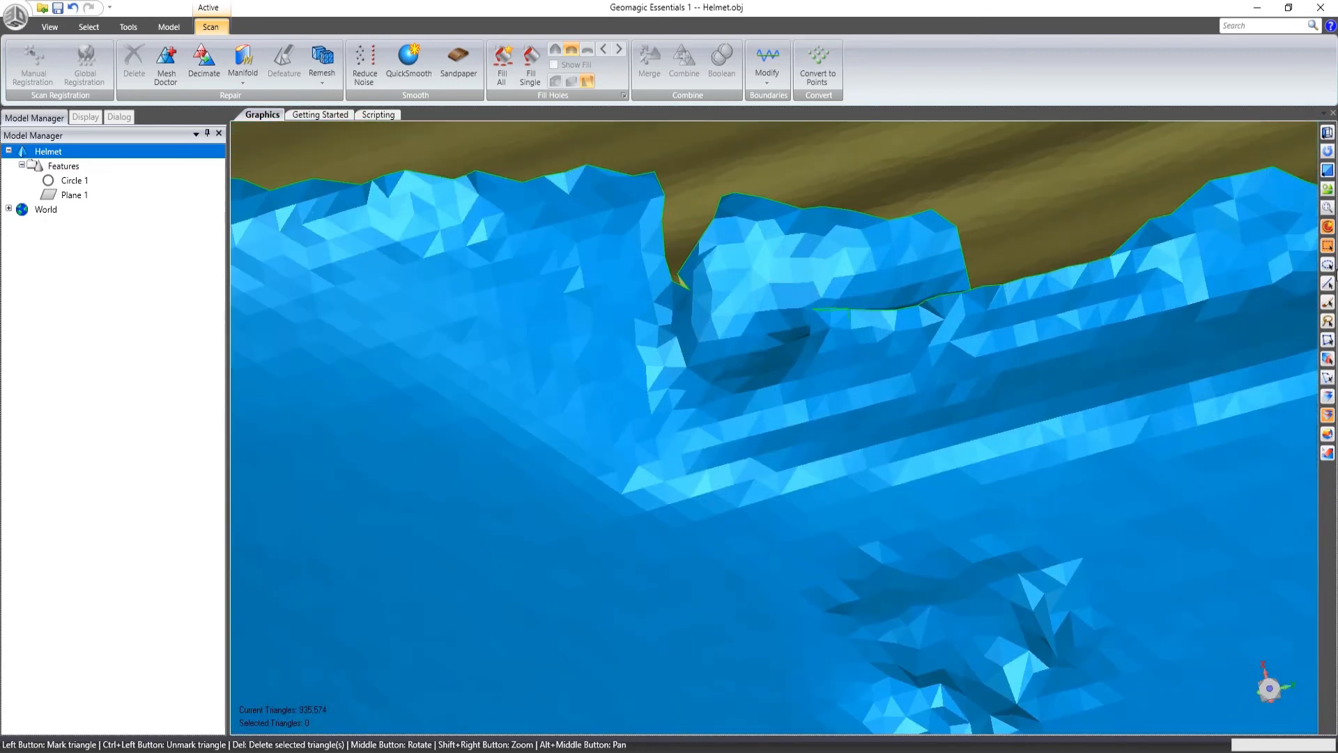
{"action": "mouse_move", "coordinate": [707, 164]}
{"action": "left_mouse_down"}
{"action": "mouse_move", "coordinate": [662, 292]}
{"action": "mouse_move", "coordinate": [723, 394]}
{"action": "mouse_move", "coordinate": [898, 344]}
{"action": "mouse_move", "coordinate": [977, 278]}
{"action": "mouse_move", "coordinate": [965, 192]}
{"action": "left_mouse_up"}
{"action": "key", "text": "Delete"}
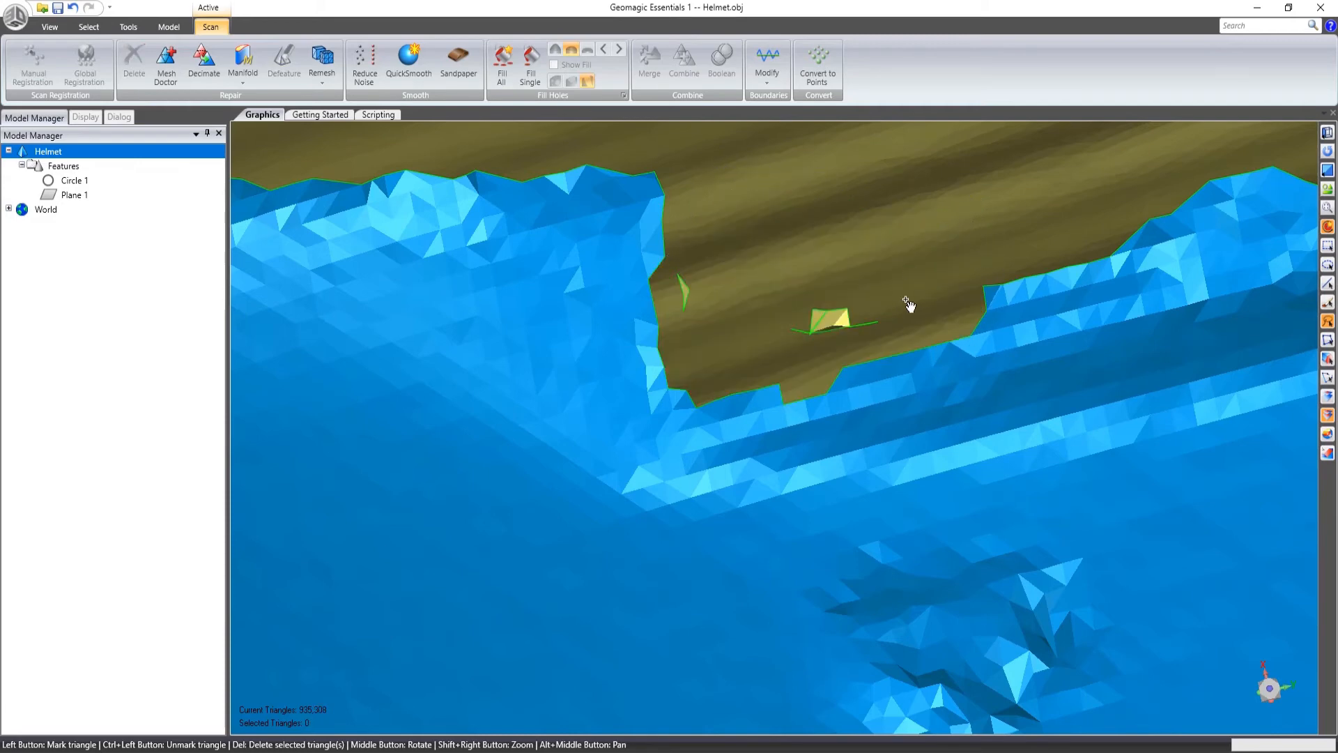
- Select the remaining ragged triangles along the lower lip of the front gap's recess and delete them
{"action": "middle_click_drag", "start_coordinate": [909, 304], "coordinate": [787, 444]}
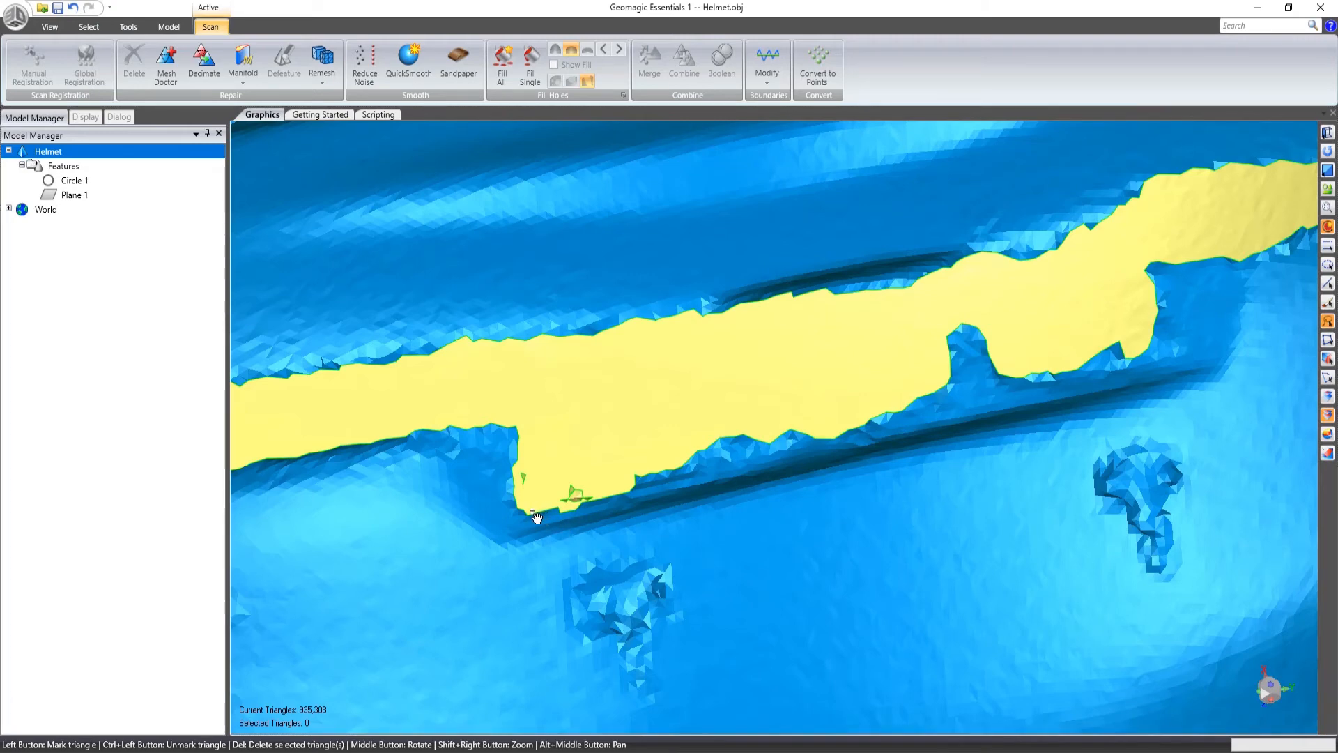
{"action": "mouse_move", "coordinate": [535, 515]}
{"action": "left_mouse_down"}
{"action": "mouse_move", "coordinate": [831, 331]}
{"action": "mouse_move", "coordinate": [1060, 322]}
{"action": "mouse_move", "coordinate": [1136, 349]}
{"action": "mouse_move", "coordinate": [1162, 377]}
{"action": "left_mouse_up"}
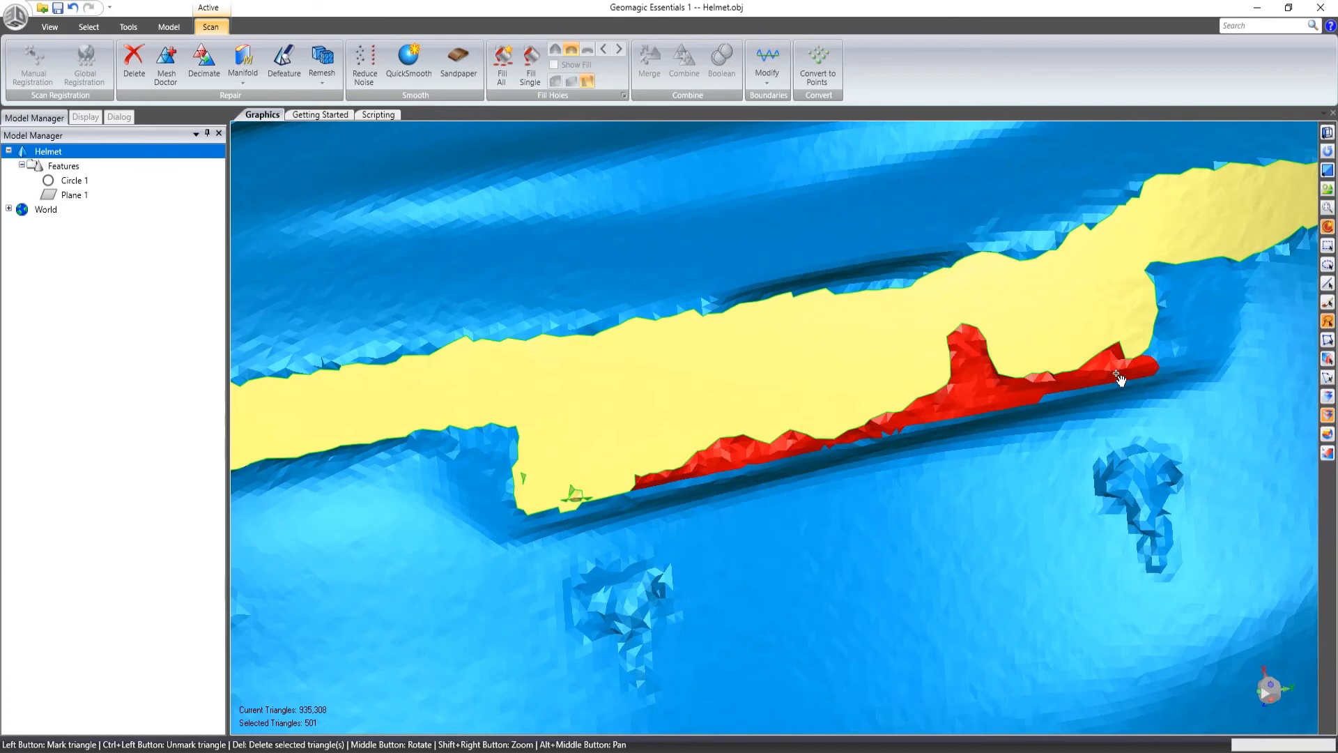
{"action": "key", "text": "Delete"}
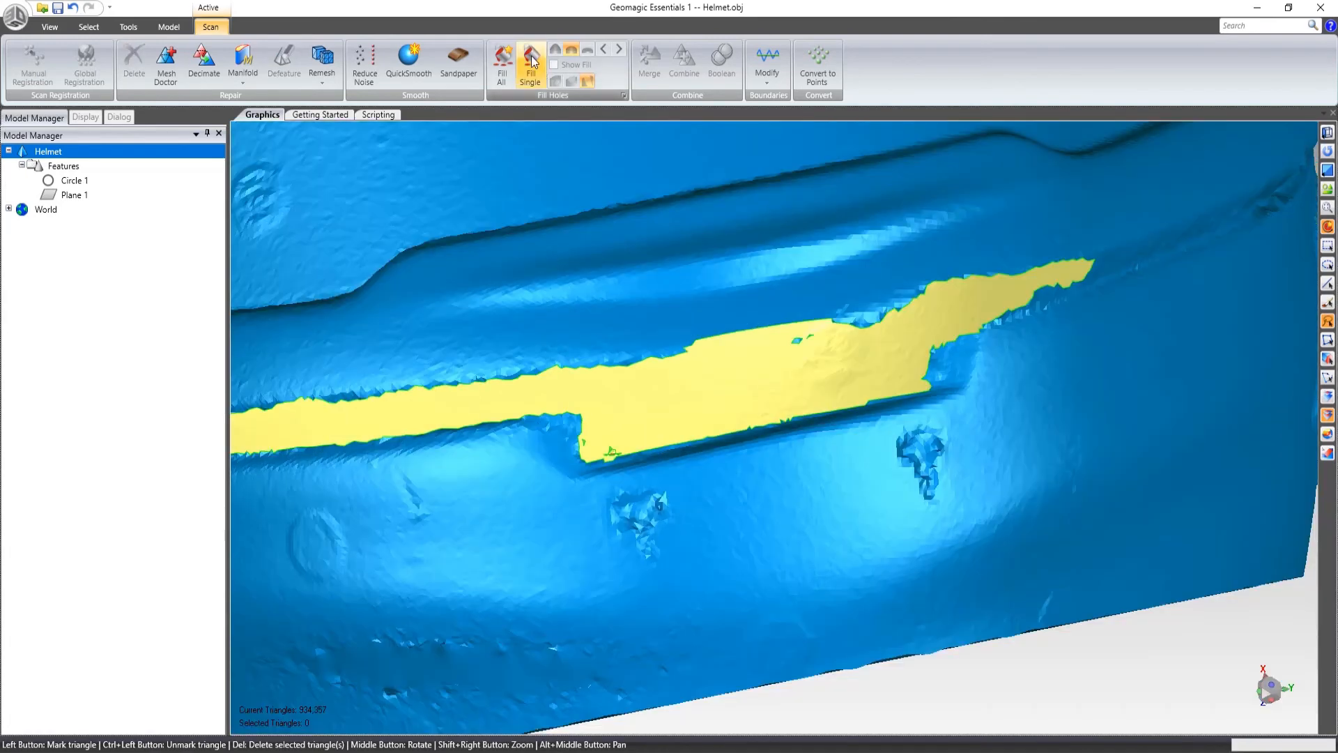
- Fill only the rectangular lower recess of the front gap, bounded by a line between its two upper corners
{"action": "left_click", "coordinate": [531, 66]}
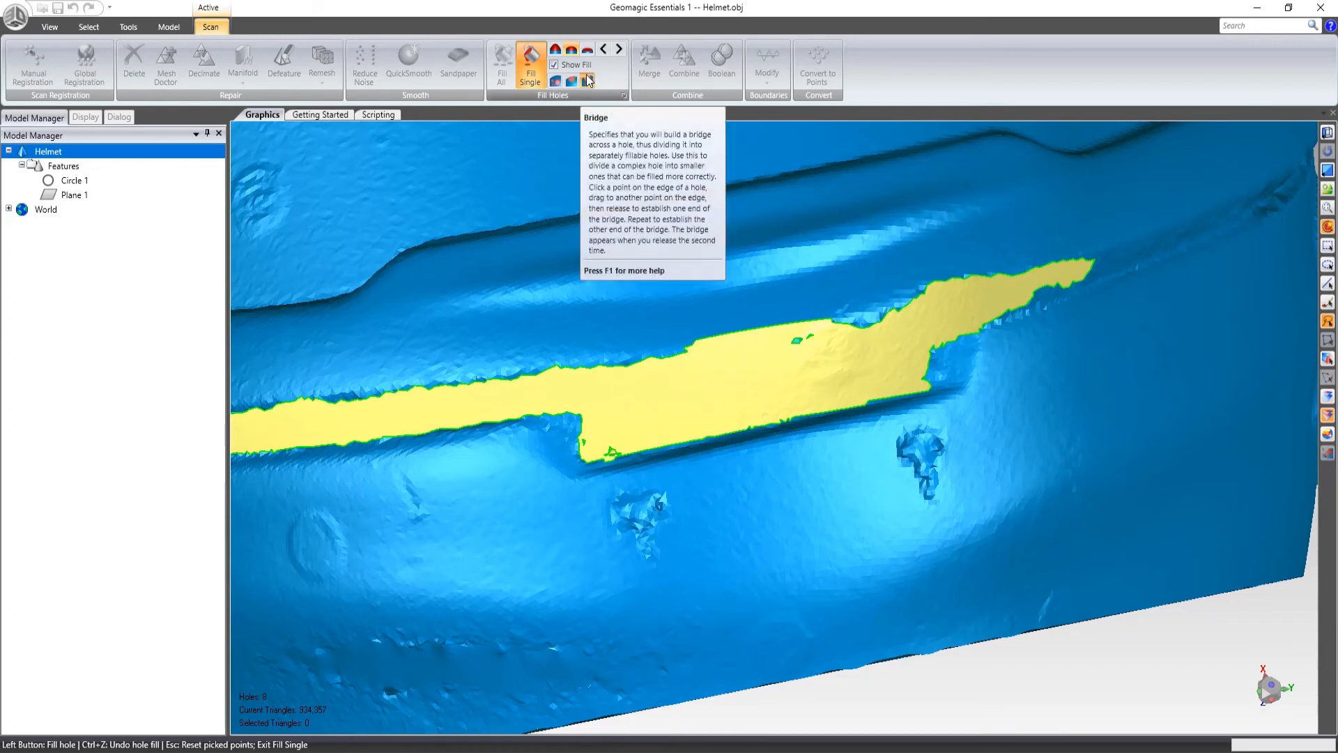
{"action": "left_click", "coordinate": [581, 416]}
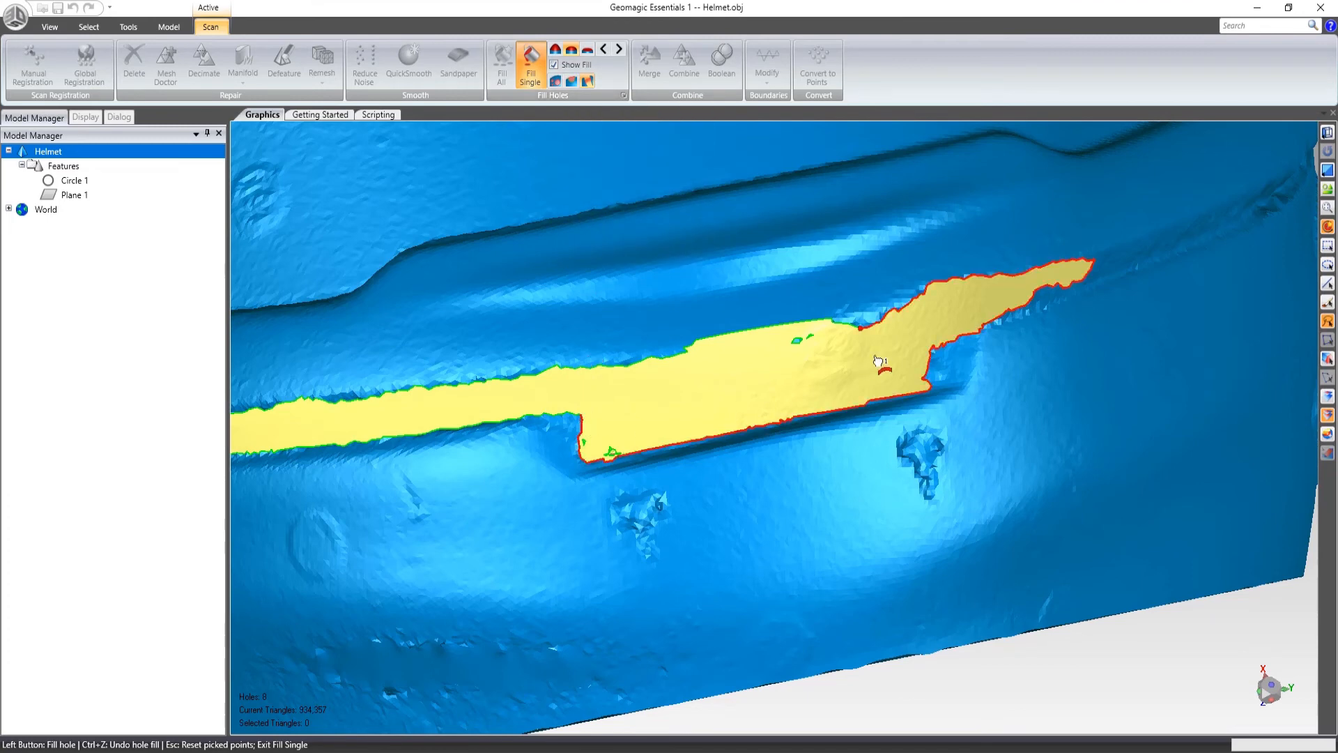
{"action": "left_click", "coordinate": [933, 350]}
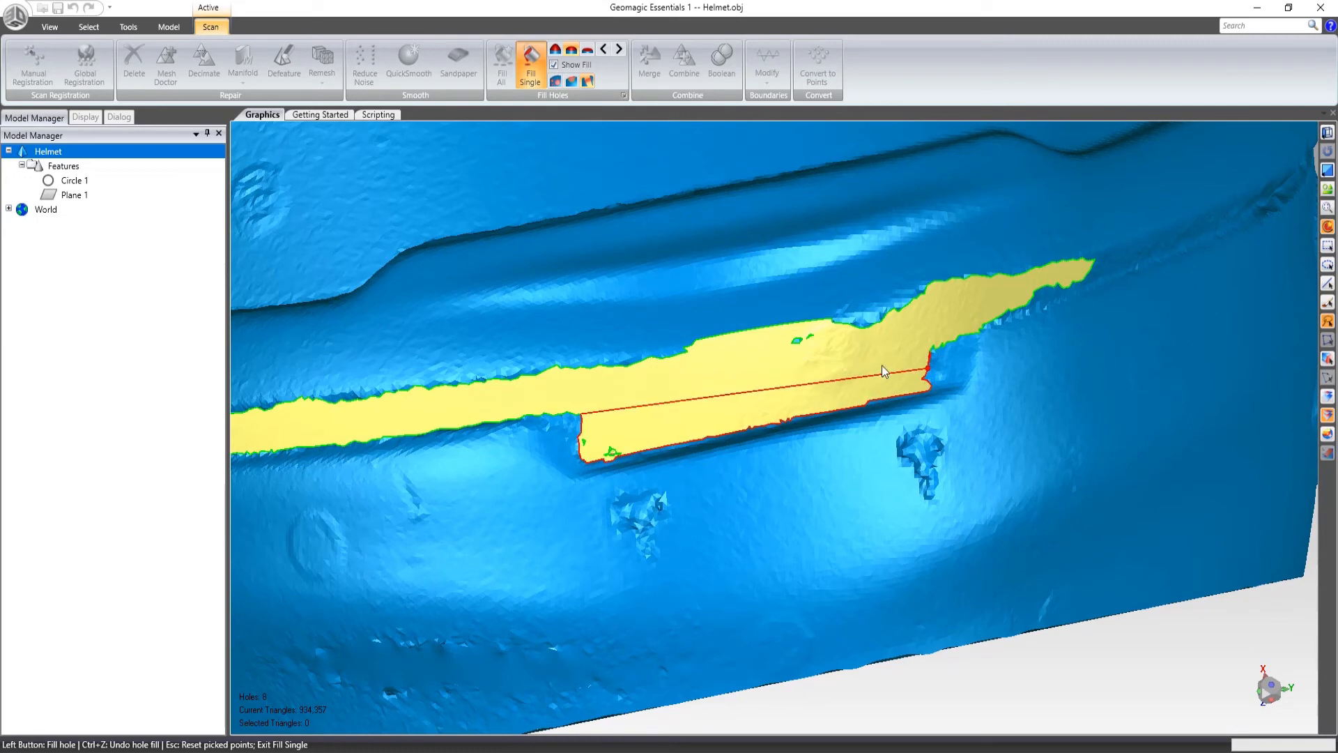
{"action": "left_click", "coordinate": [936, 361]}
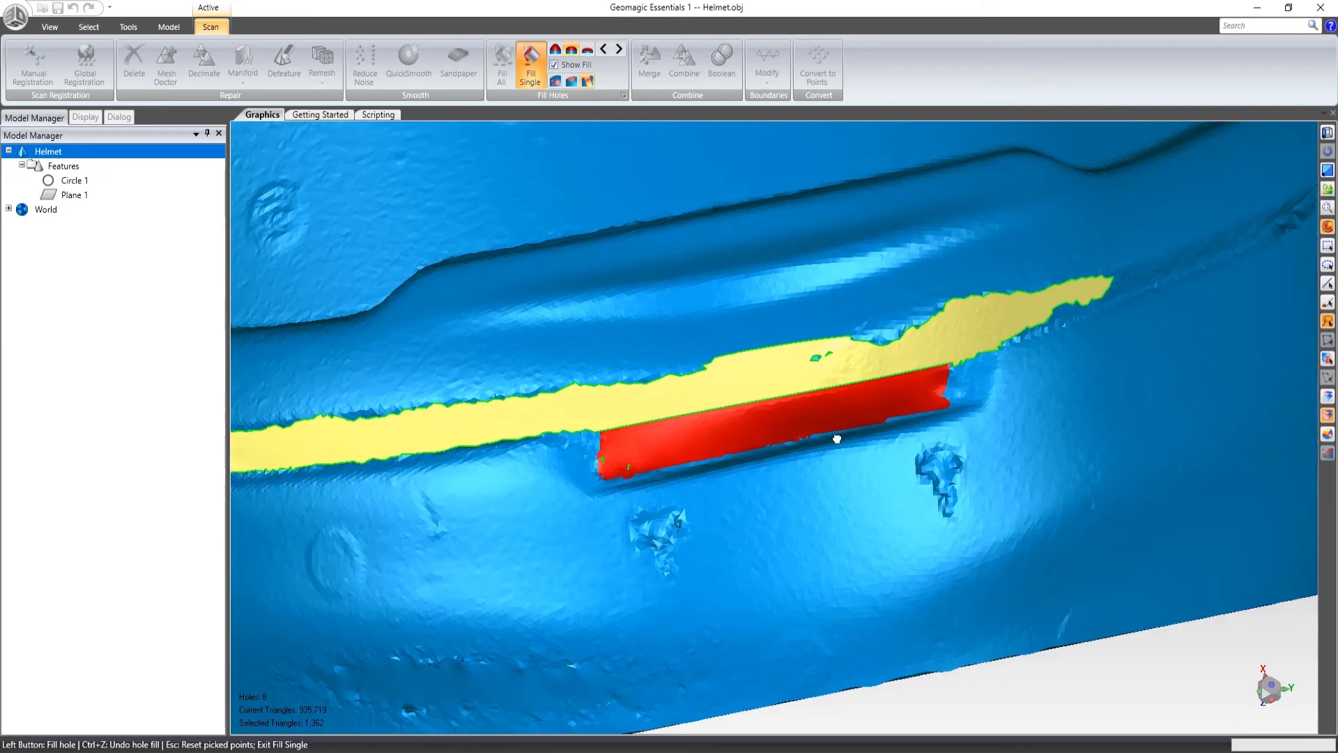
- Build a bridge across the narrow part of the long groove gap on the helmet's side
{"action": "scroll", "coordinate": [875, 433], "scroll_direction": "up", "scroll_amount": 3}
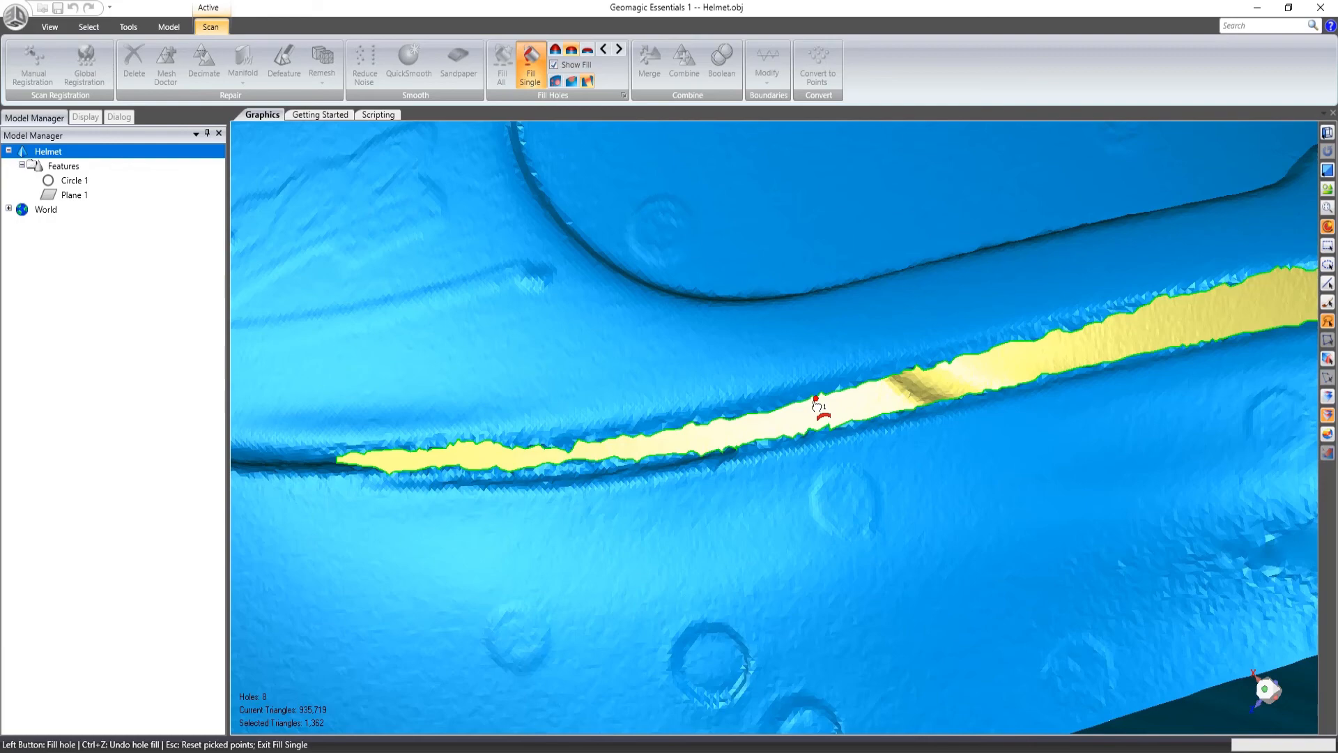
{"action": "left_click", "coordinate": [812, 427]}
{"action": "middle_click_drag", "start_coordinate": [852, 438], "coordinate": [322, 451], "text": "alt"}
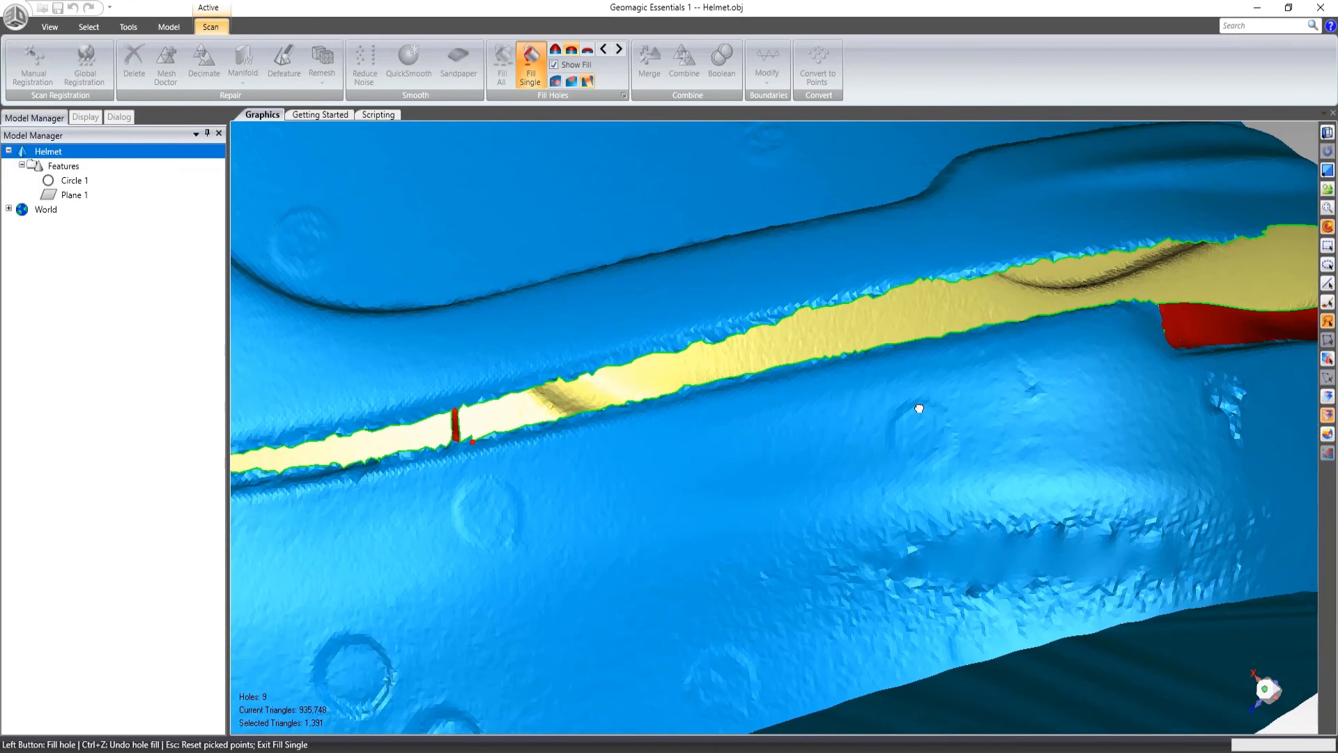
- Fill the remaining sections of the divided groove gap and finish filling single holes
{"action": "middle_click_drag", "start_coordinate": [944, 395], "coordinate": [755, 504]}
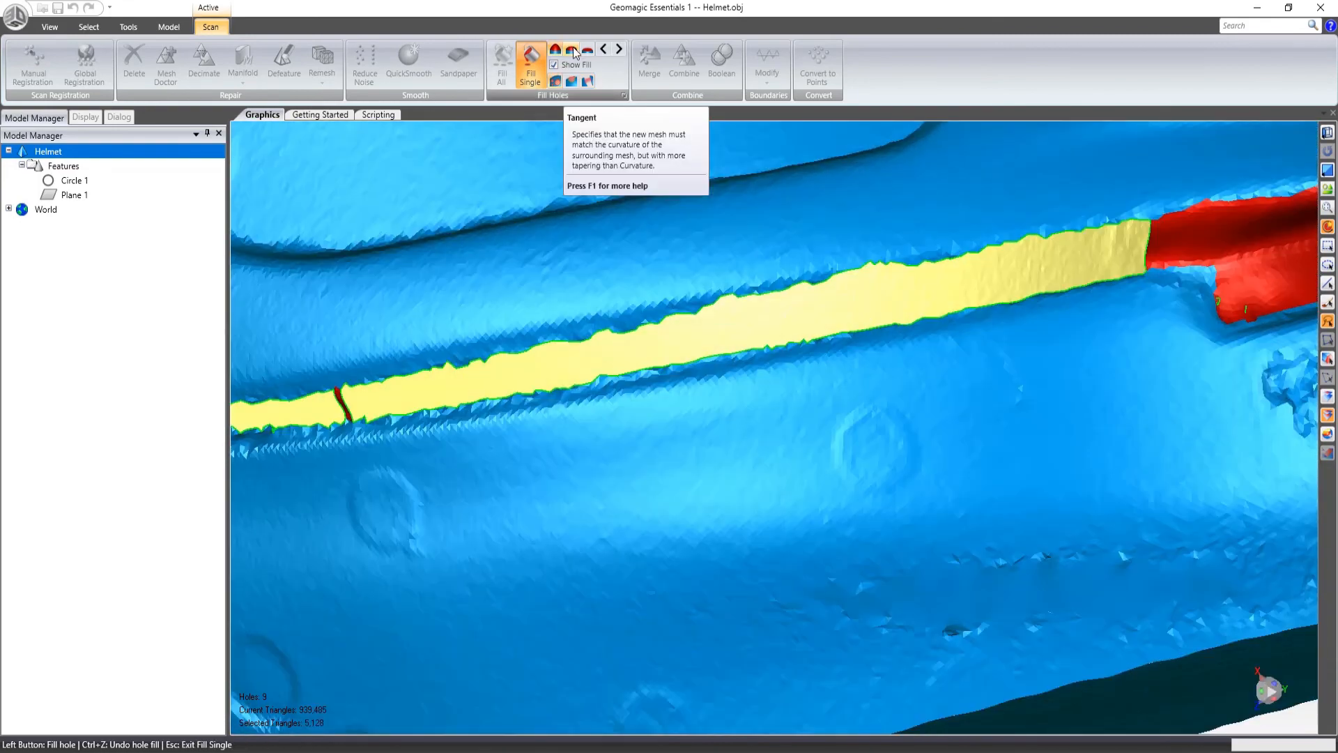
{"action": "left_click", "coordinate": [1018, 262]}
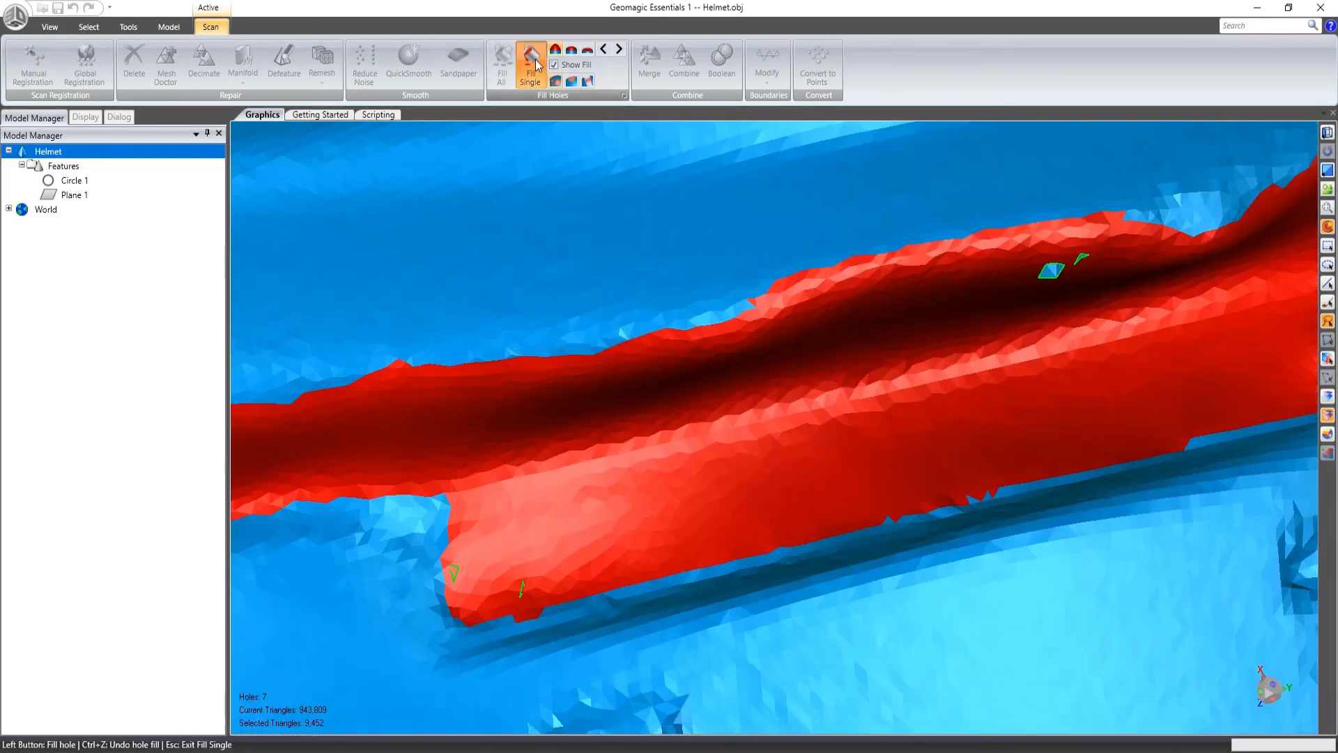
{"action": "key", "text": "Escape"}
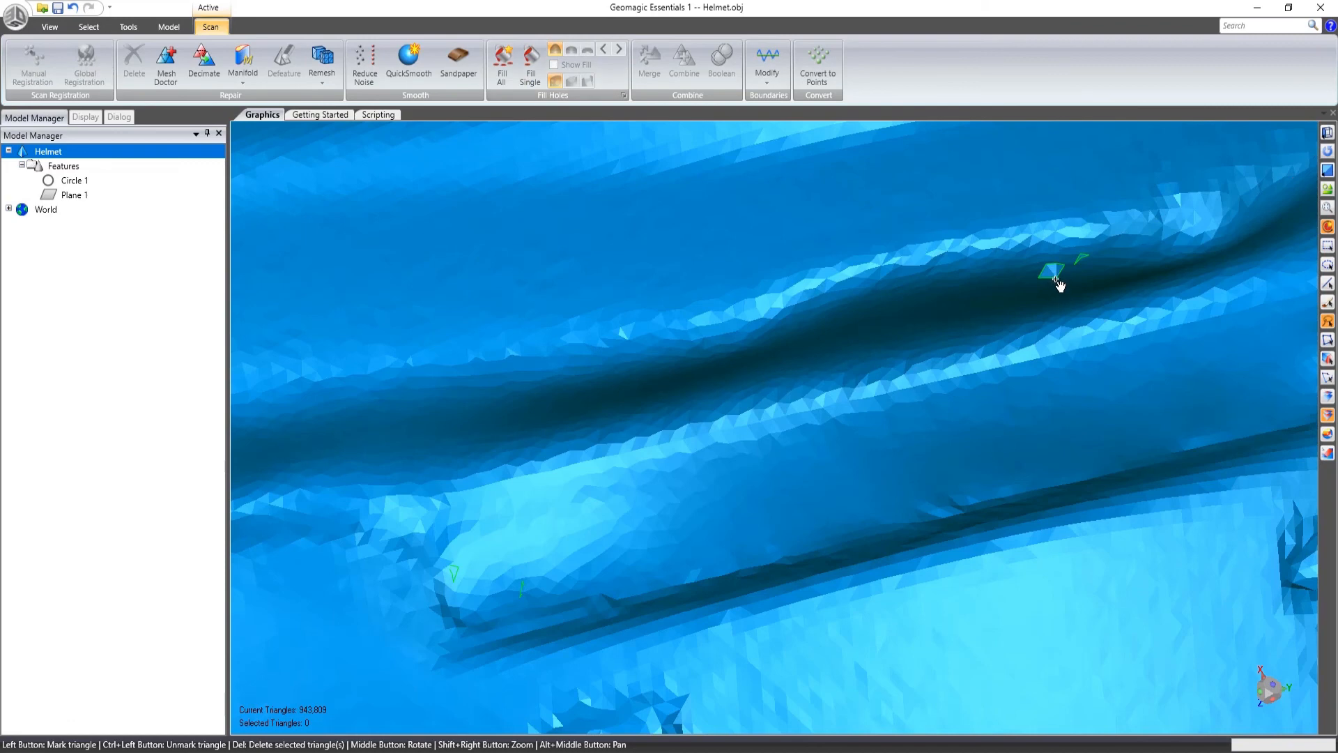
- Make the helmet mesh an open manifold to remove the loose floating triangles around the filled groove
{"action": "left_click", "coordinate": [242, 70]}
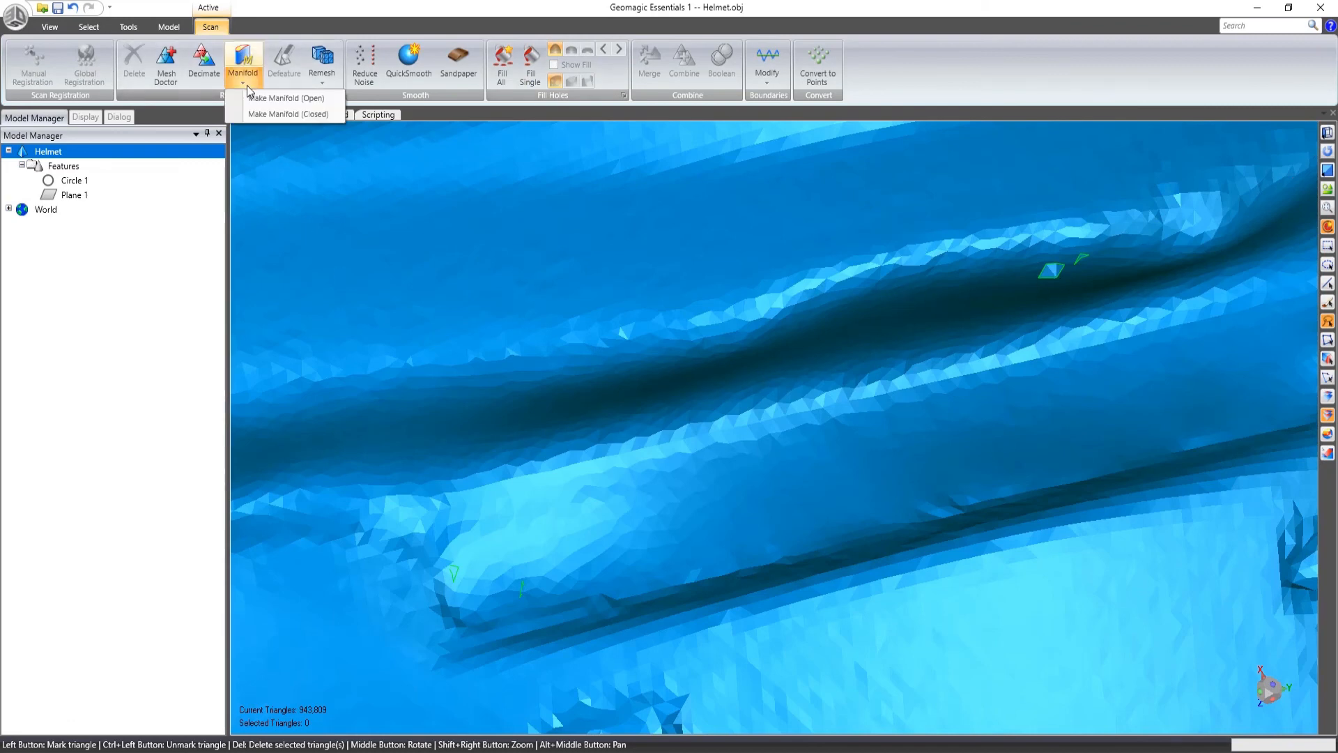
{"action": "left_click", "coordinate": [289, 100]}
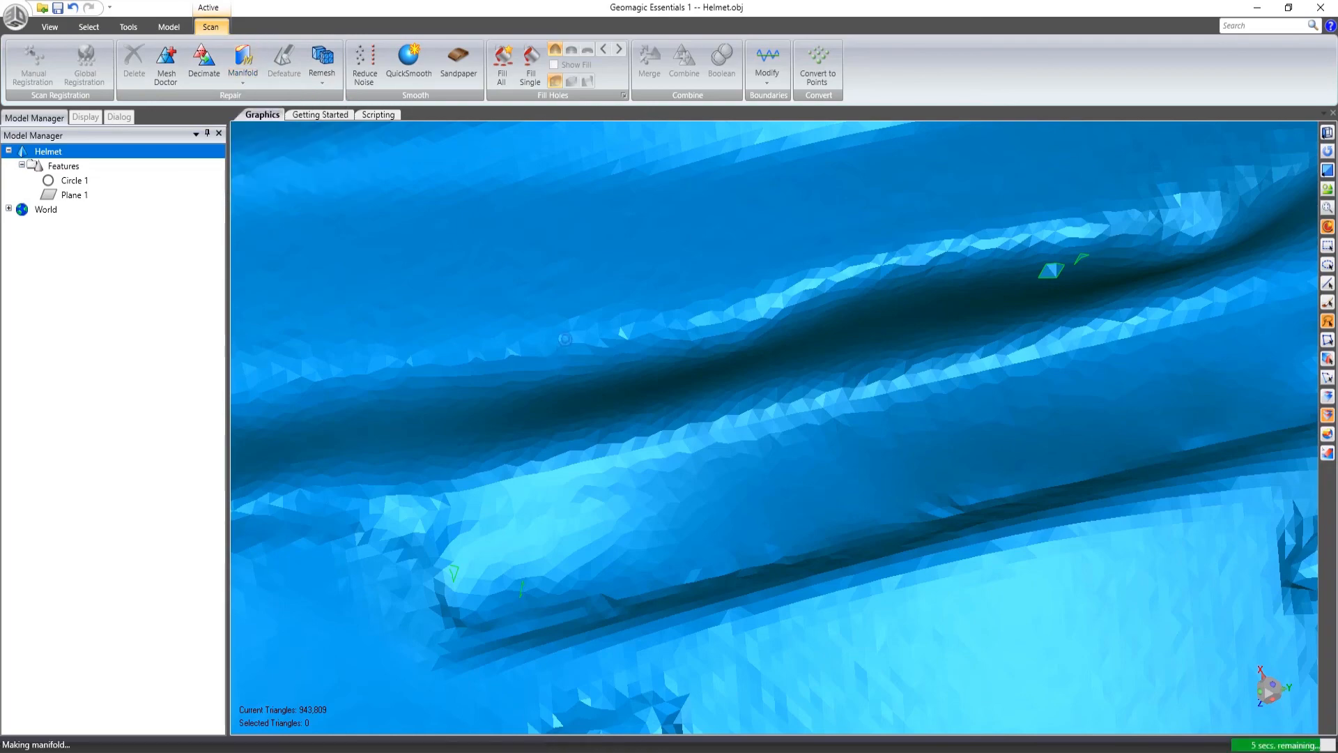
{"action": "scroll", "coordinate": [566, 341], "scroll_direction": "down", "scroll_amount": 6}
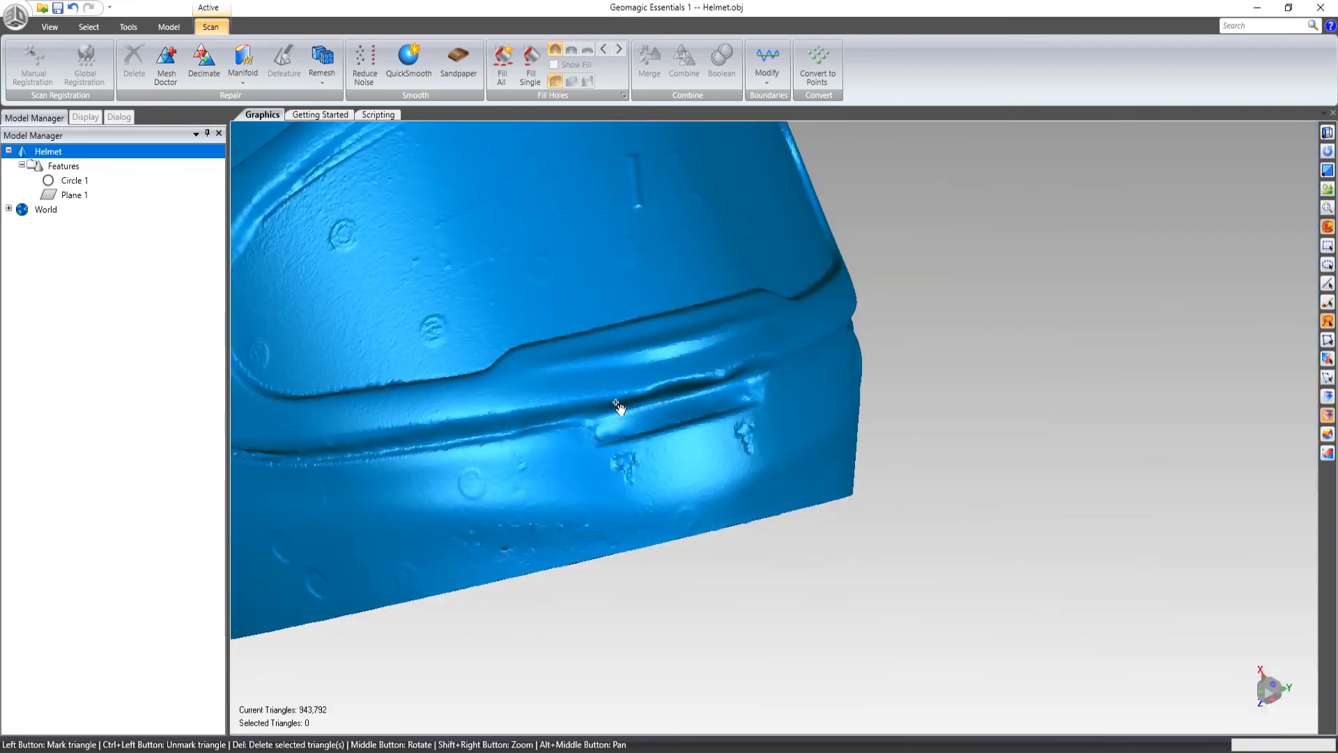
- Run Mesh Doctor on the complete helmet mesh to analyze it for defects
{"action": "middle_click_drag", "start_coordinate": [612, 406], "coordinate": [741, 358], "text": "alt"}
{"action": "scroll", "coordinate": [944, 491], "scroll_direction": "down", "scroll_amount": 5}
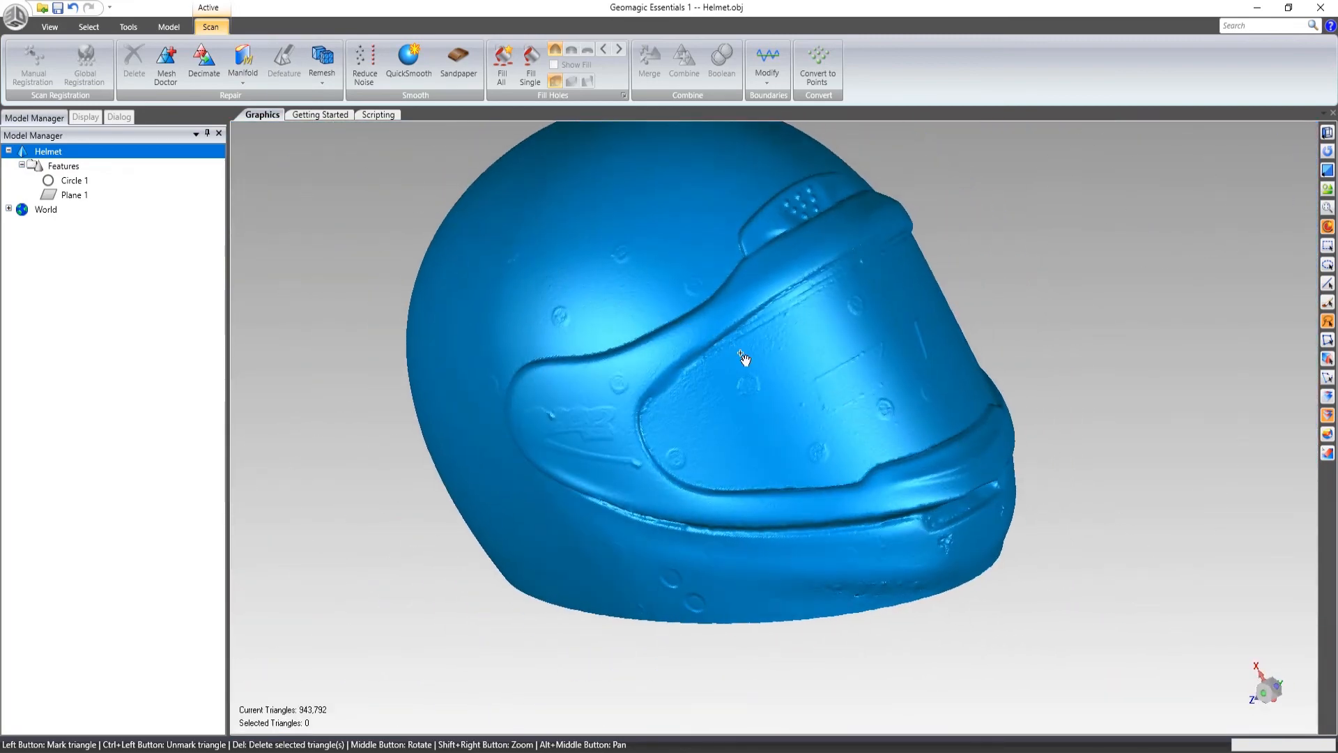
{"action": "left_click", "coordinate": [166, 64]}
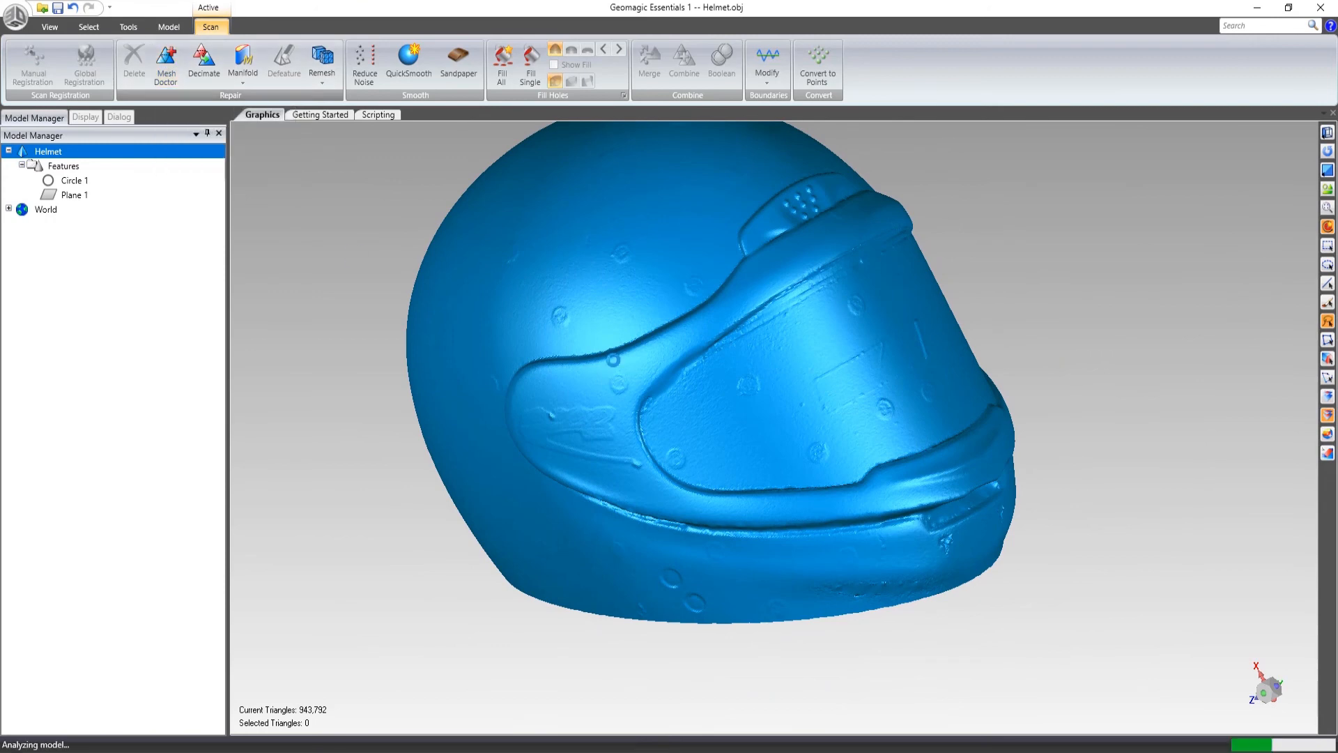